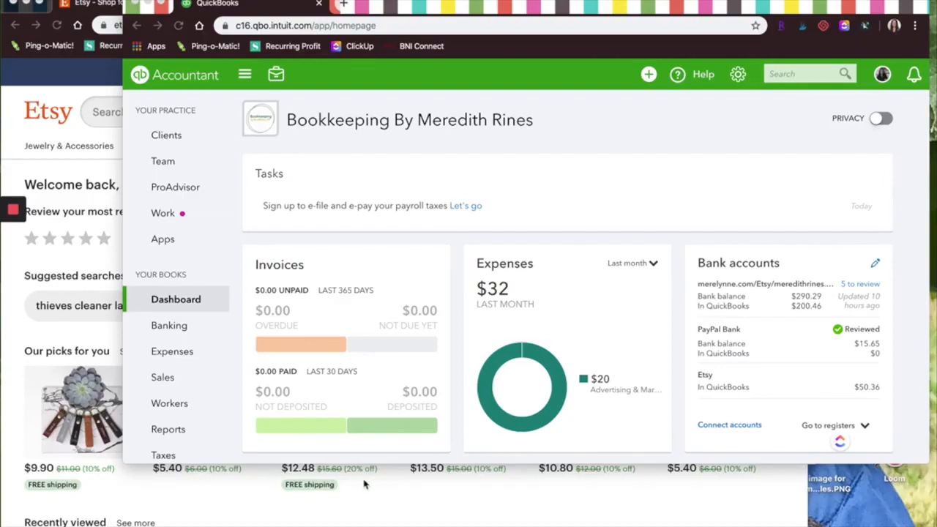
Open Etsy's Shop Manager, and switch to QuickBooks to open the Chart of Accounts.
{"action": "left_click", "coordinate": [684, 117]}
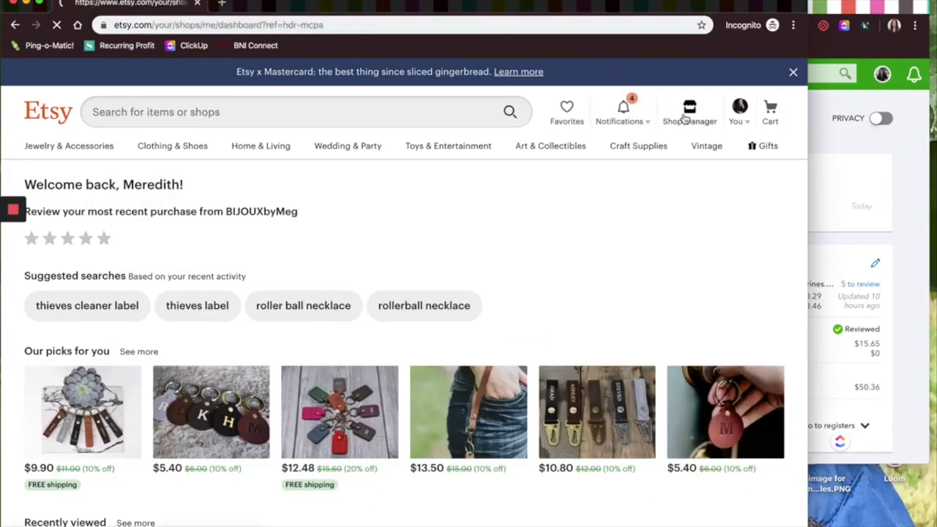
{"action": "left_click", "coordinate": [849, 6]}
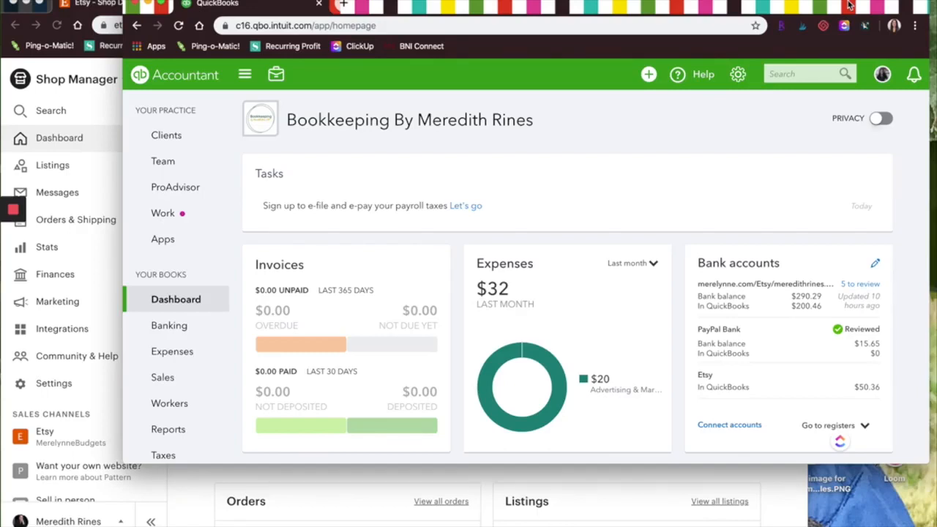
{"action": "left_click", "coordinate": [738, 77]}
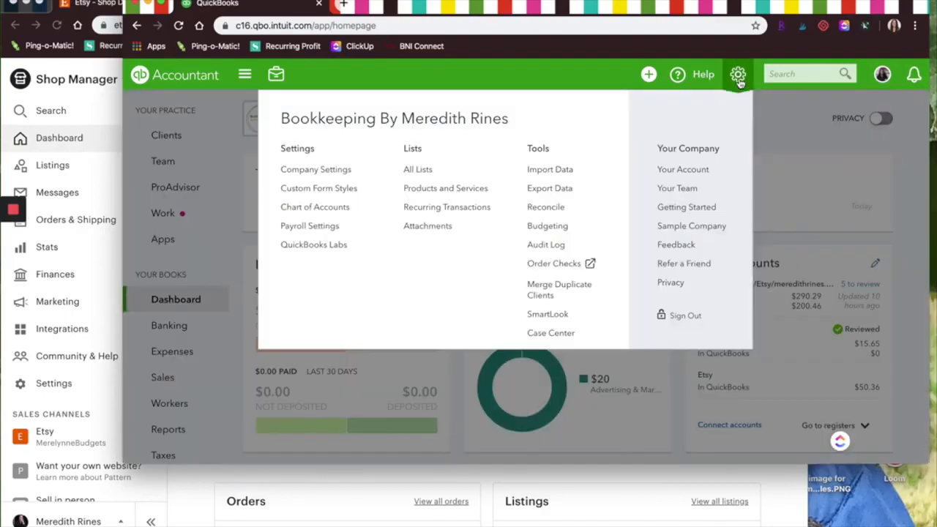
{"action": "left_click", "coordinate": [342, 209]}
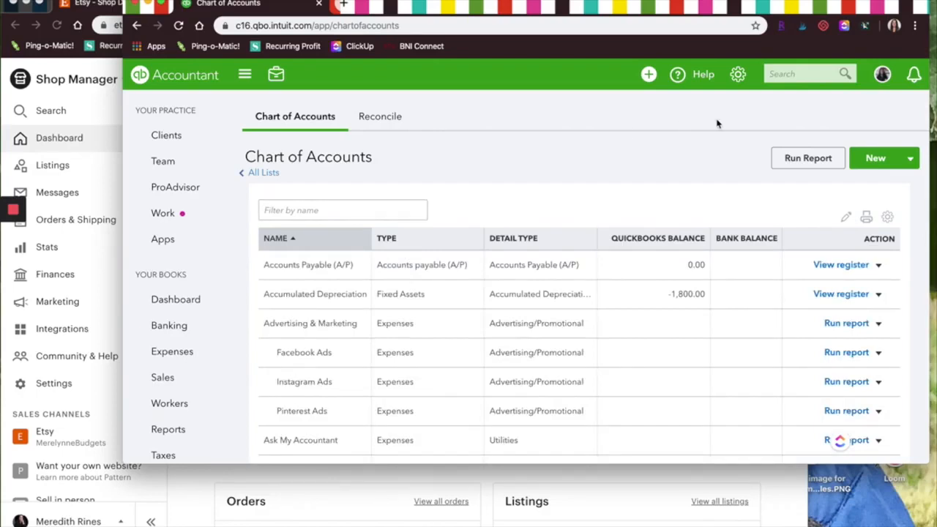
Start a new Bank account with the detail type Checking and name it Etsy.
{"action": "left_click", "coordinate": [866, 164]}
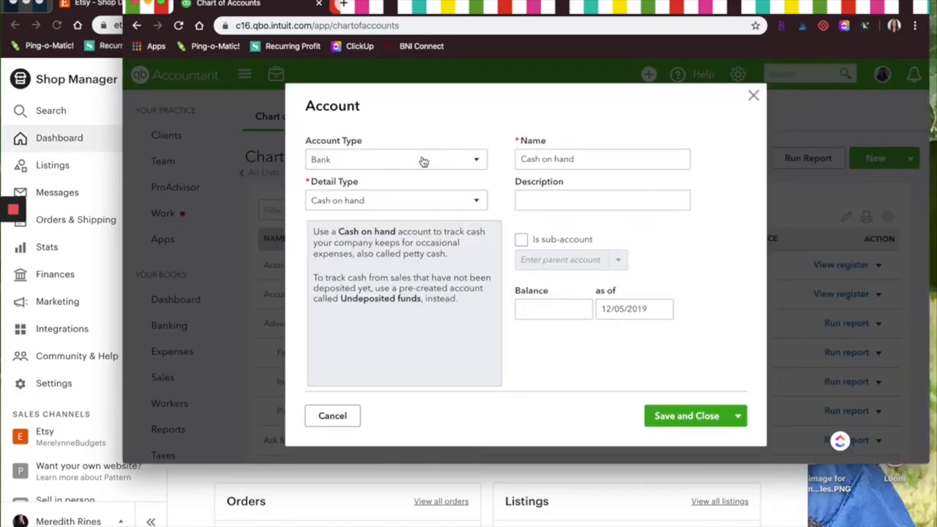
{"action": "left_click", "coordinate": [415, 202]}
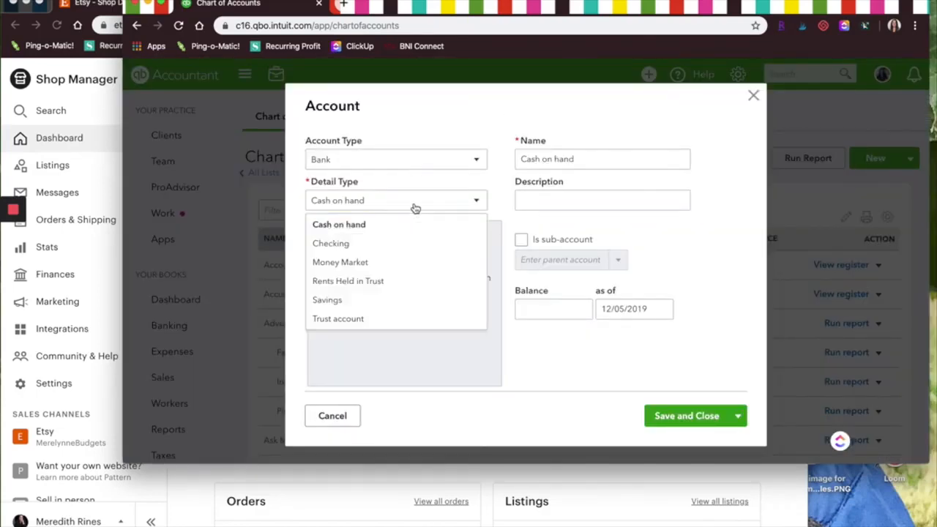
{"action": "left_click", "coordinate": [366, 245]}
{"action": "double_click", "coordinate": [613, 165]}
{"action": "type", "text": "Etsy"}
Set the Etsy account's opening balance to 0 as of 11/01/2019 and save the account.
{"action": "left_click", "coordinate": [531, 309]}
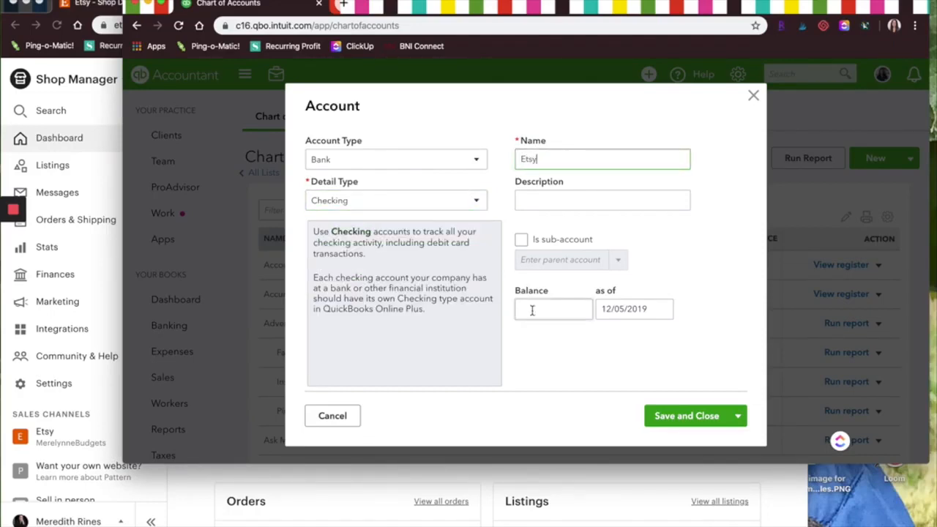
{"action": "type", "text": "0"}
{"action": "key", "text": "Tab"}
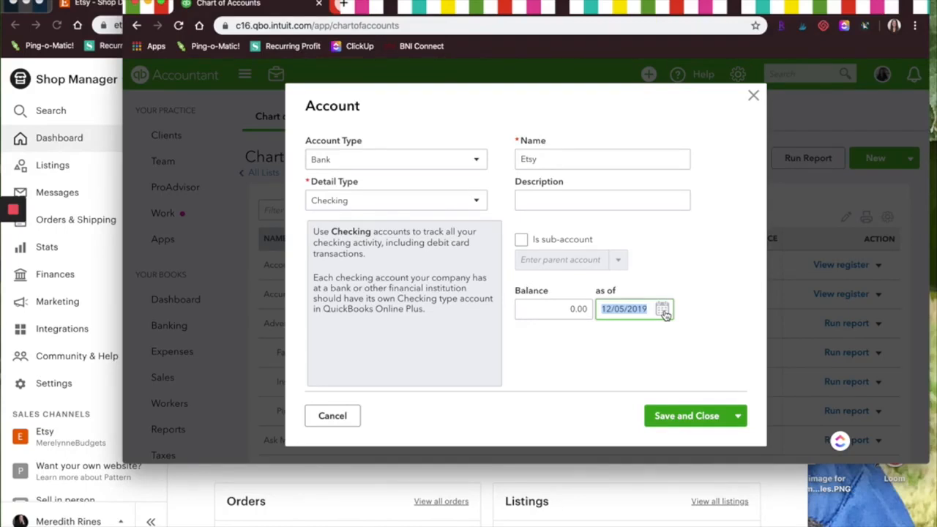
{"action": "type", "text": "11/01/2019"}
{"action": "key", "text": "Tab"}
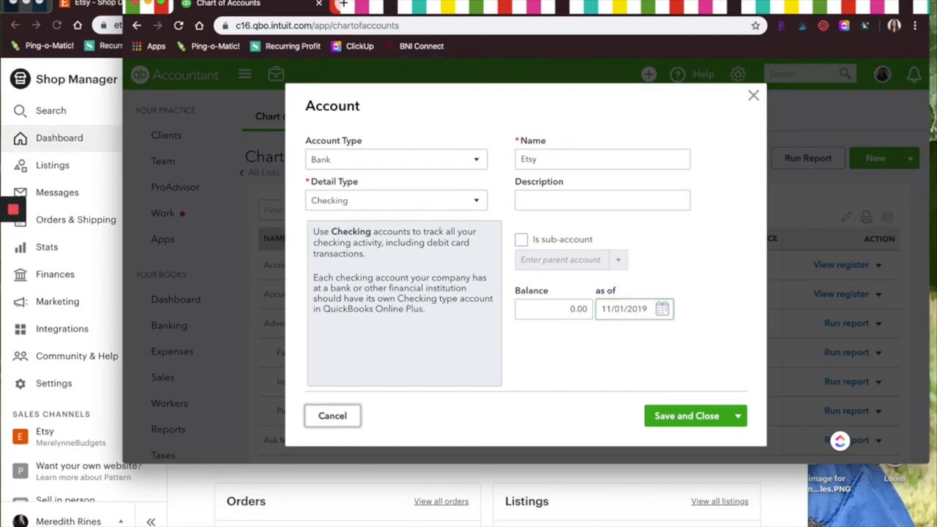
{"action": "left_click", "coordinate": [691, 414]}
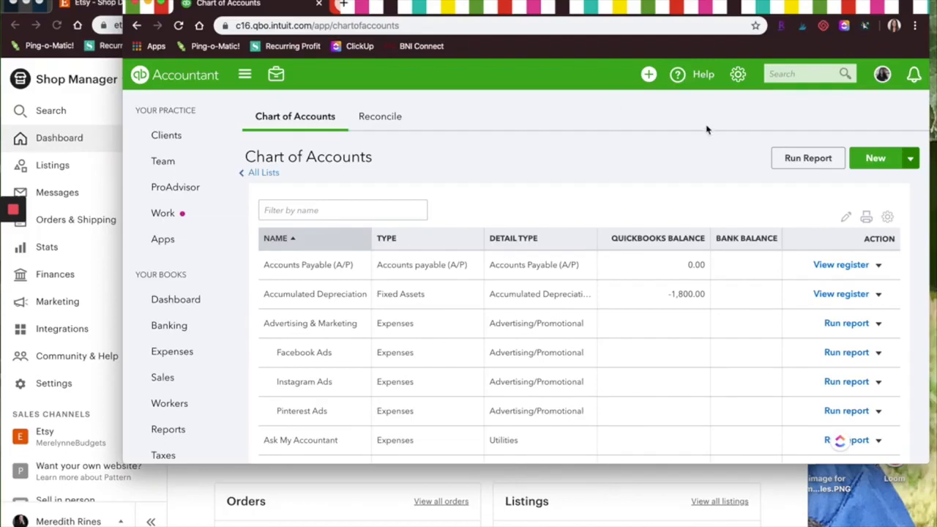
Start a new Income account with the detail type Sales of Product Income and name it Etsy Sales.
{"action": "left_click", "coordinate": [864, 163]}
{"action": "left_click", "coordinate": [337, 160]}
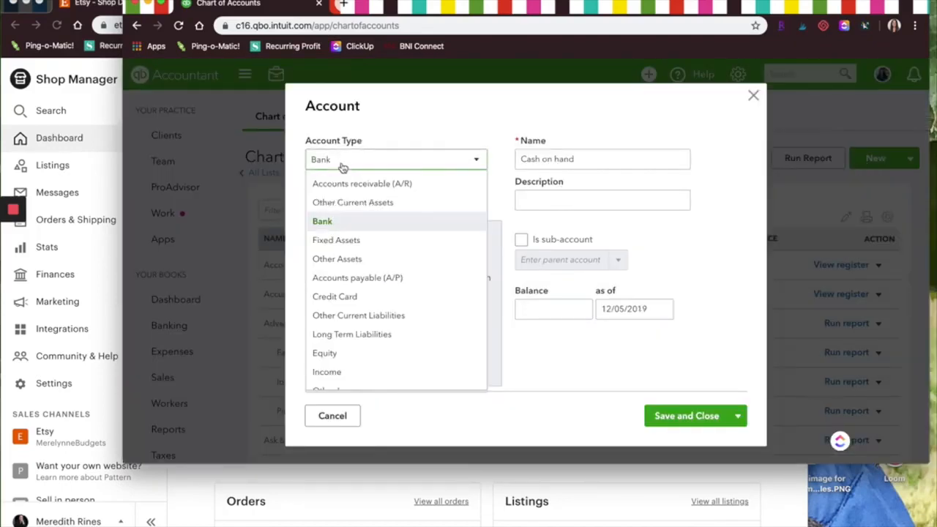
{"action": "left_click", "coordinate": [327, 372]}
{"action": "left_click", "coordinate": [395, 202]}
{"action": "left_click", "coordinate": [377, 282]}
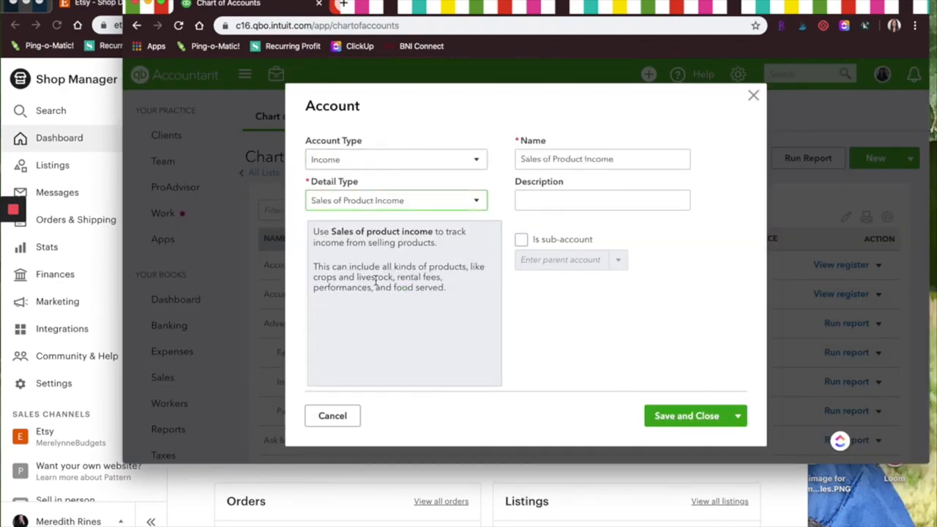
{"action": "triple_click", "coordinate": [610, 155]}
{"action": "type", "text": "Etsy "}
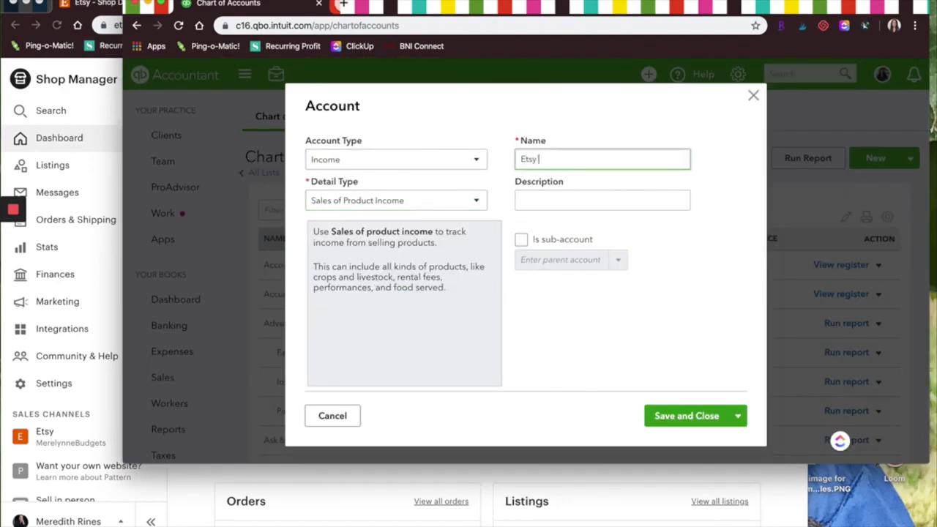
{"action": "type", "text": "Sales"}
Make Etsy Sales a sub-account of Sales and save it.
{"action": "left_click", "coordinate": [521, 239]}
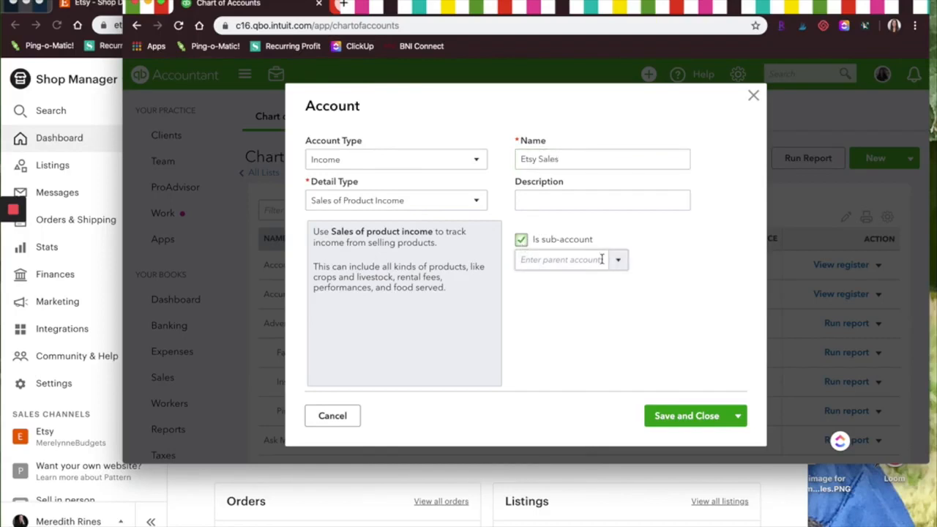
{"action": "left_click", "coordinate": [618, 265]}
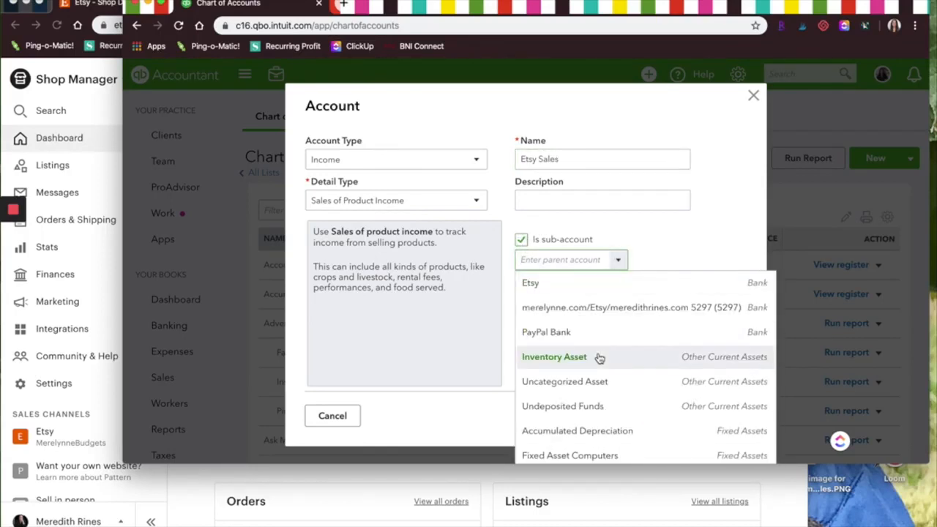
{"action": "scroll", "coordinate": [600, 360], "scroll_direction": "down", "scroll_amount": 6}
{"action": "left_click", "coordinate": [539, 396]}
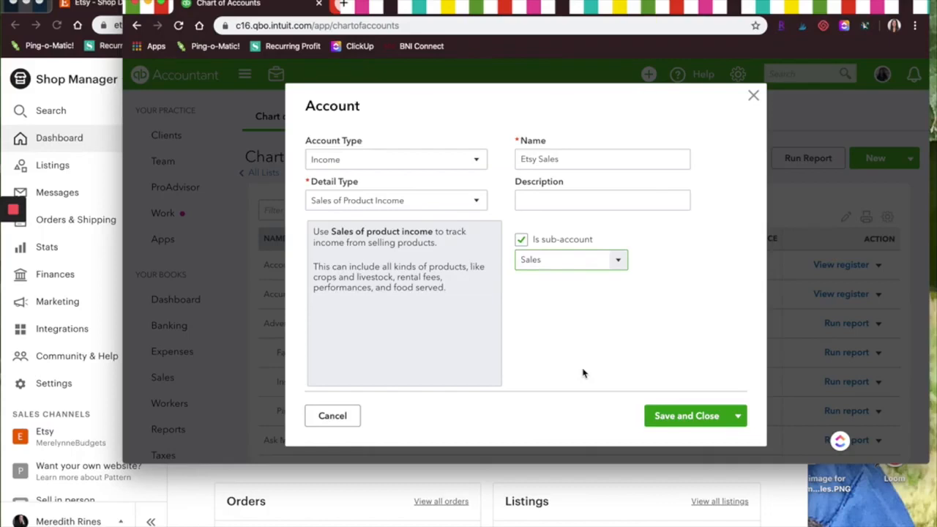
{"action": "left_click", "coordinate": [672, 417]}
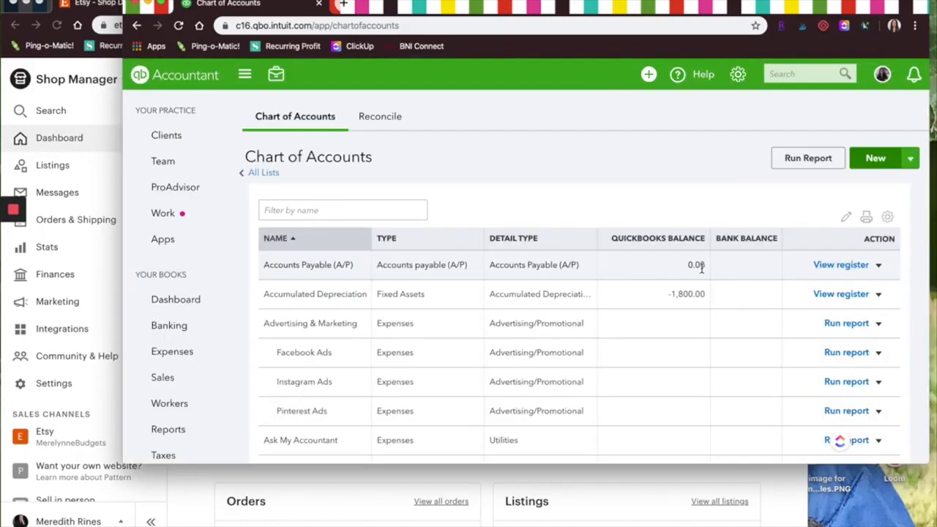
Start a new Income account with the detail type Service/Fee Income and name it "Etsy Income: Shipping".
{"action": "left_click", "coordinate": [871, 160]}
{"action": "left_click", "coordinate": [446, 159]}
{"action": "left_click", "coordinate": [333, 376]}
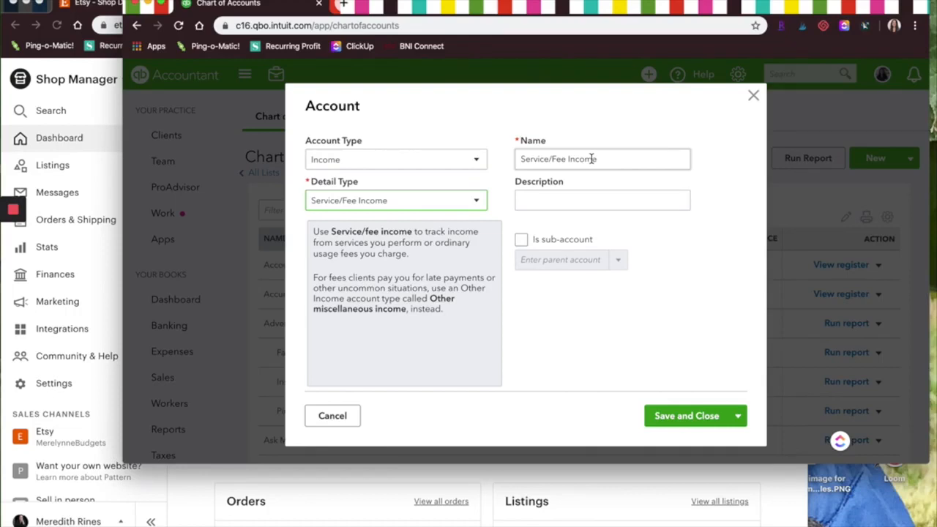
{"action": "triple_click", "coordinate": [591, 159]}
{"action": "type", "text": "Et"}
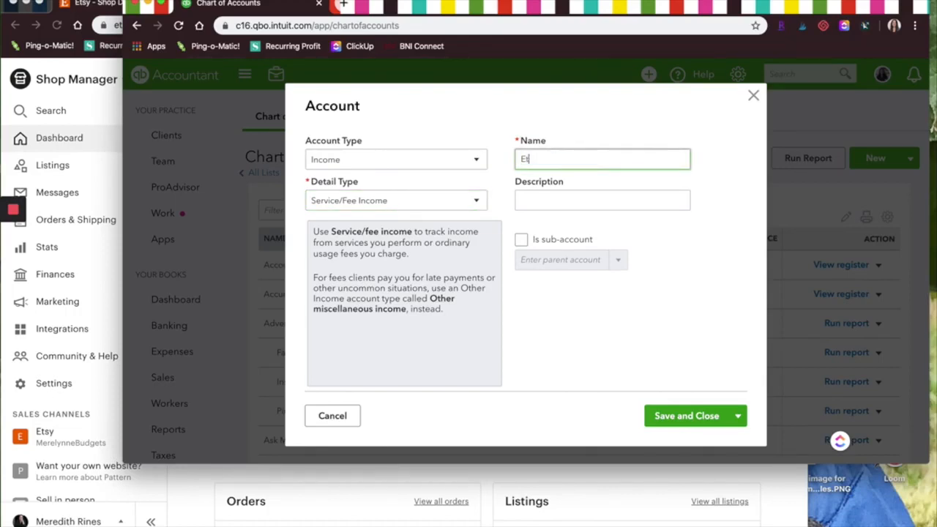
{"action": "type", "text": "sy Income: Shipping"}
Make the Etsy shipping income account a sub-account of Sales and save it.
{"action": "left_click", "coordinate": [521, 239]}
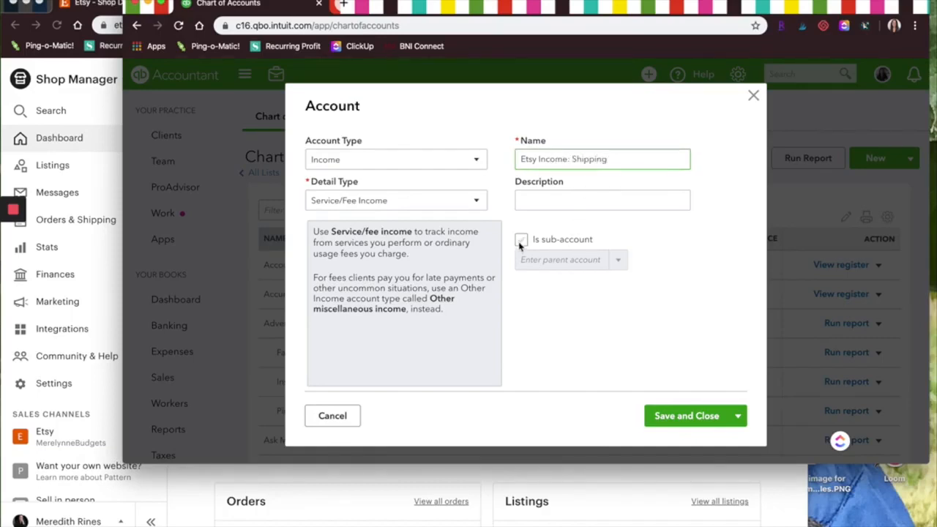
{"action": "left_click", "coordinate": [610, 262]}
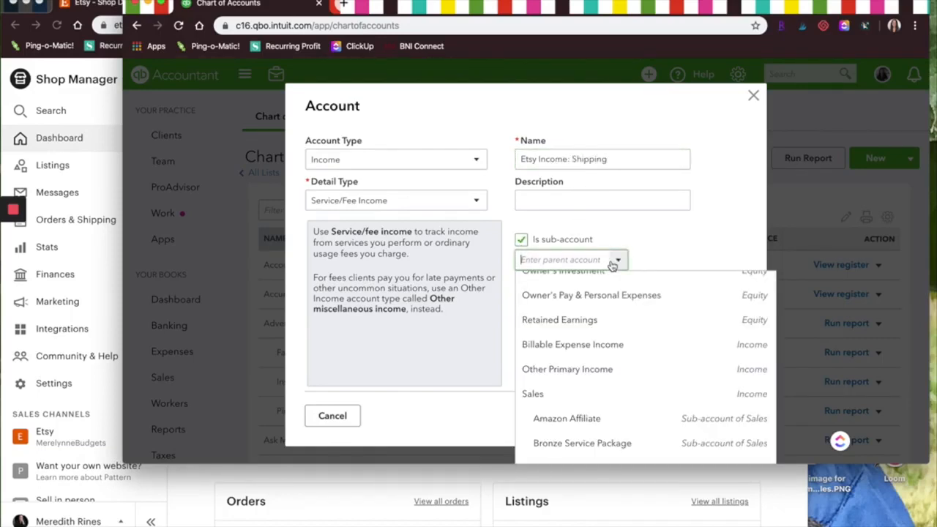
{"action": "left_click", "coordinate": [535, 394]}
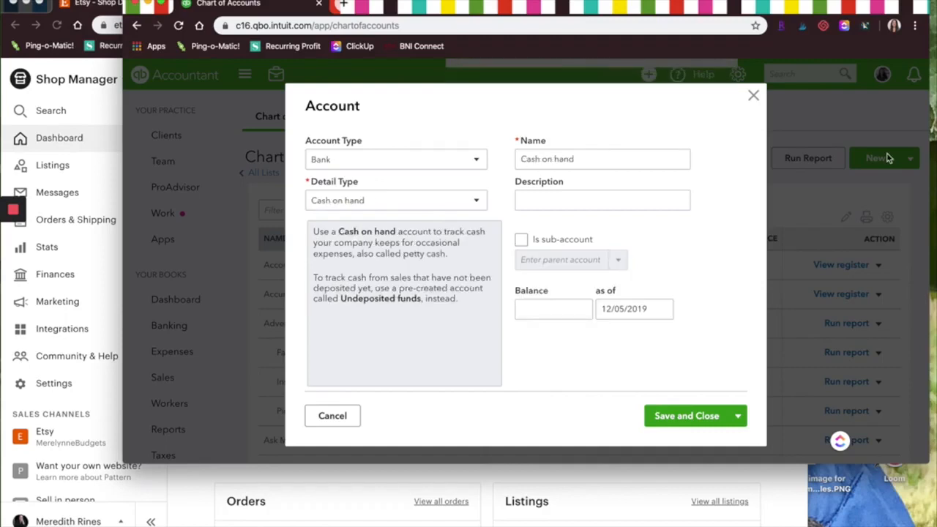
Set up another new account as Income with the detail type Discounts/Refunds Given, named Etsy Discounts.
{"action": "left_click", "coordinate": [395, 159]}
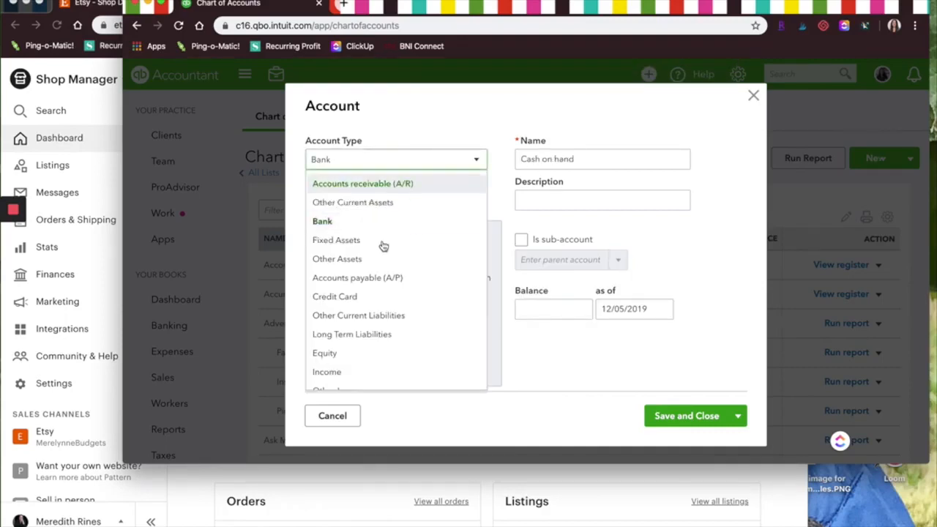
{"action": "left_click", "coordinate": [333, 377]}
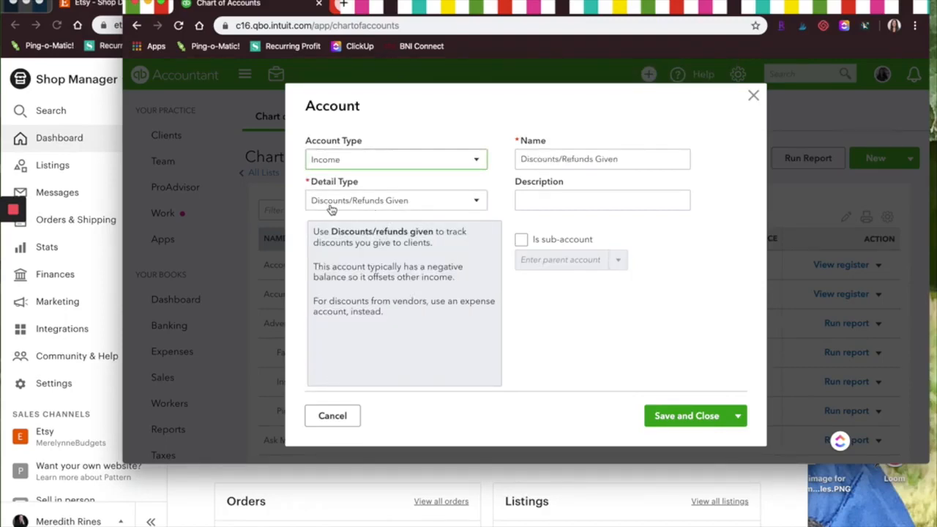
{"action": "type", "text": "Etsy Discounts"}
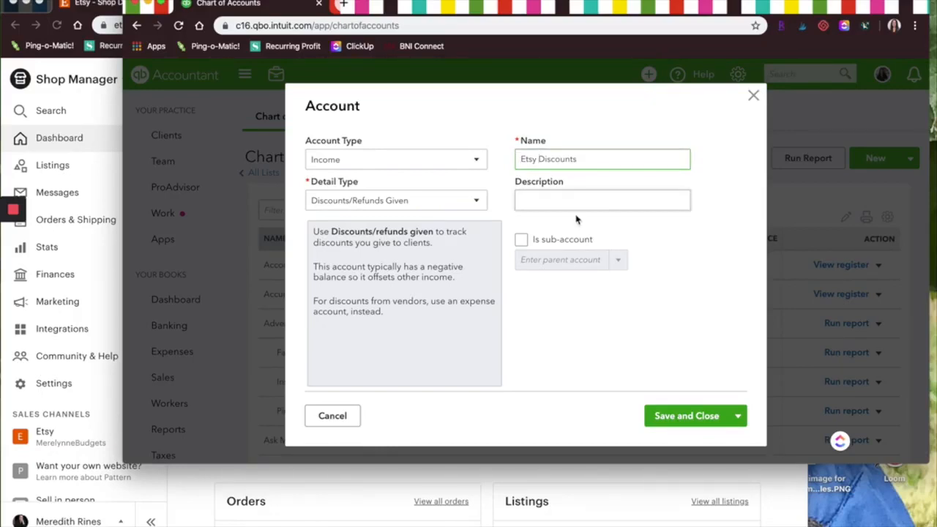
Make Etsy Discounts a sub-account of Sales and save it.
{"action": "left_click", "coordinate": [521, 241]}
{"action": "left_click", "coordinate": [618, 259]}
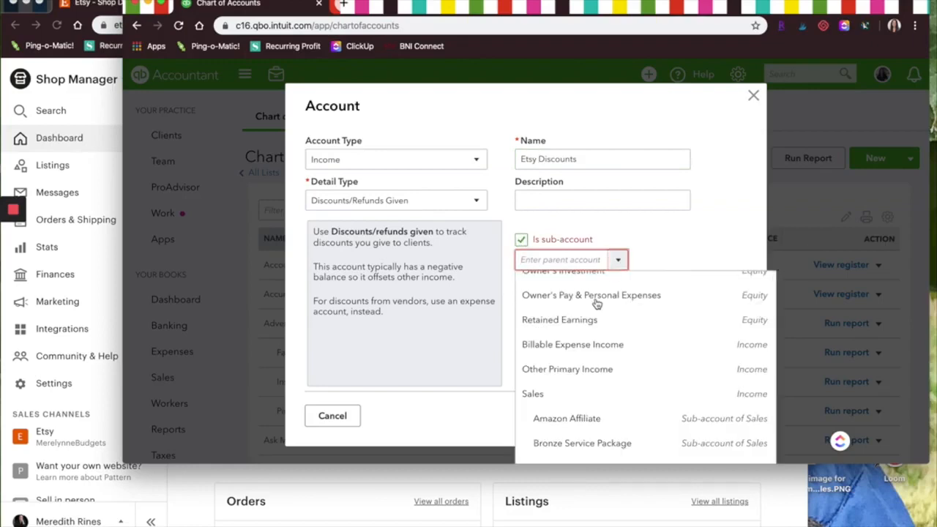
{"action": "left_click", "coordinate": [546, 394]}
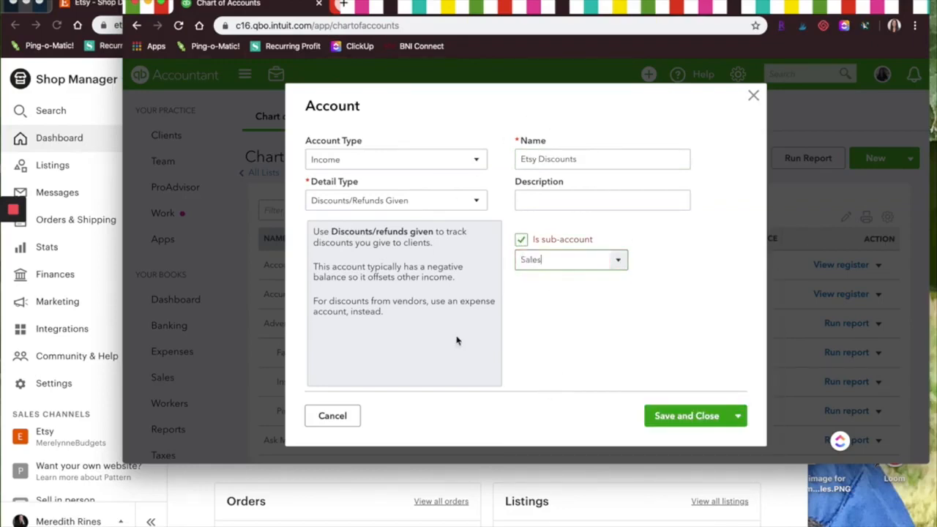
{"action": "left_click", "coordinate": [686, 416]}
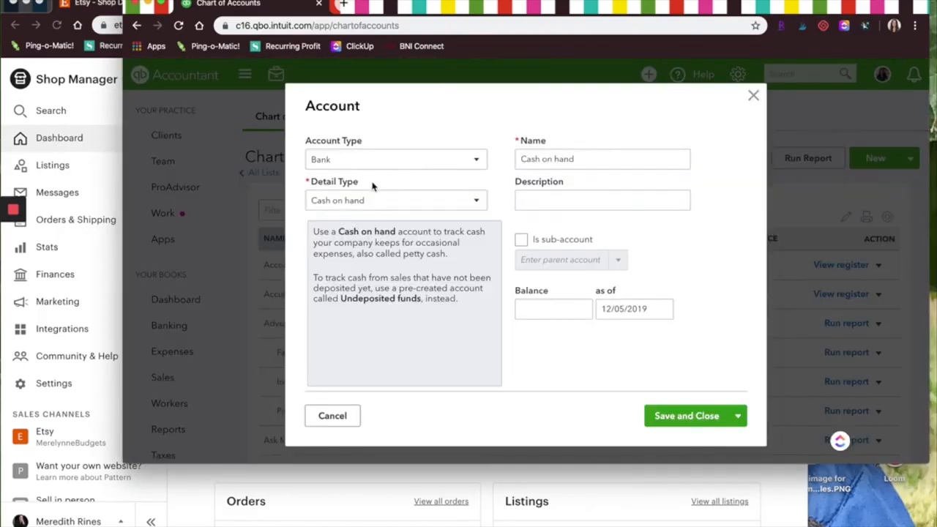
Set up the next account as Income with the detail type Discounts/Refunds Given, named Etsy Refunds.
{"action": "left_click", "coordinate": [378, 166]}
{"action": "left_click", "coordinate": [333, 372]}
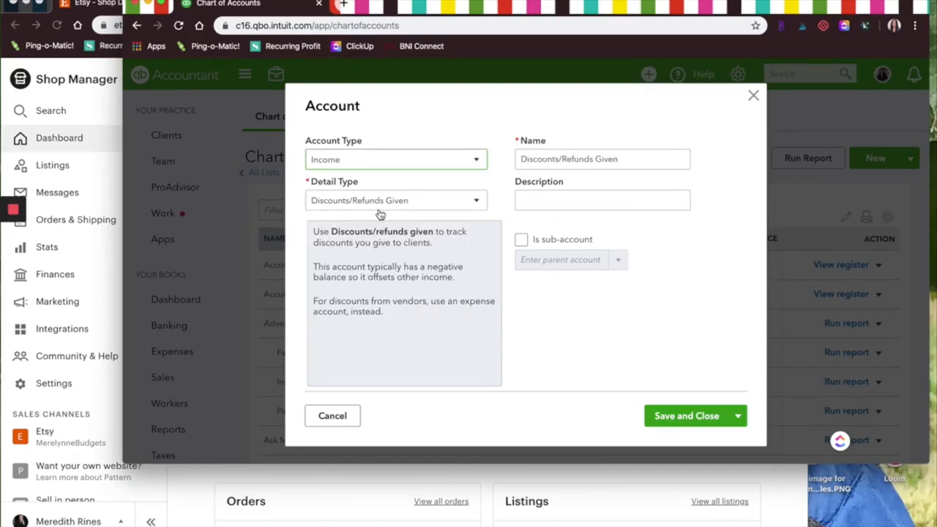
{"action": "left_click_drag", "start_coordinate": [625, 153], "coordinate": [377, 157]}
{"action": "type", "text": "Et"}
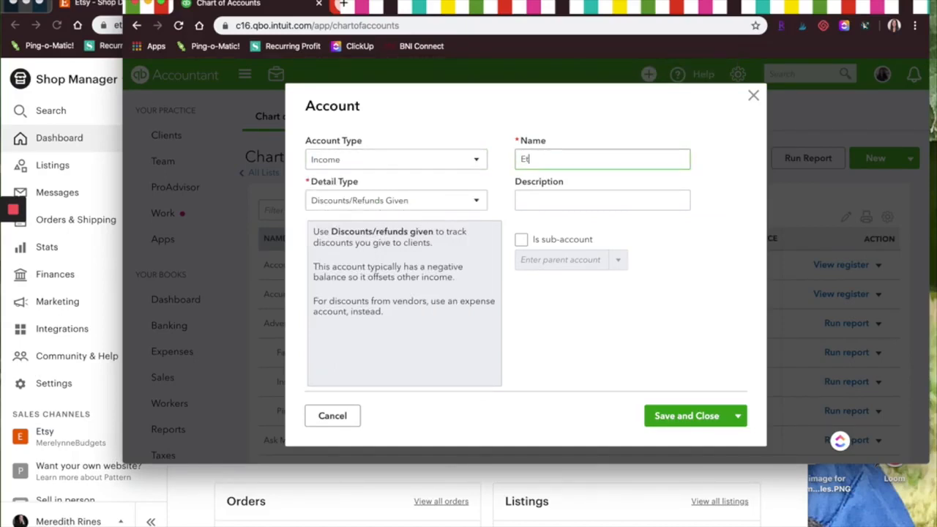
{"action": "type", "text": "sy Refunds"}
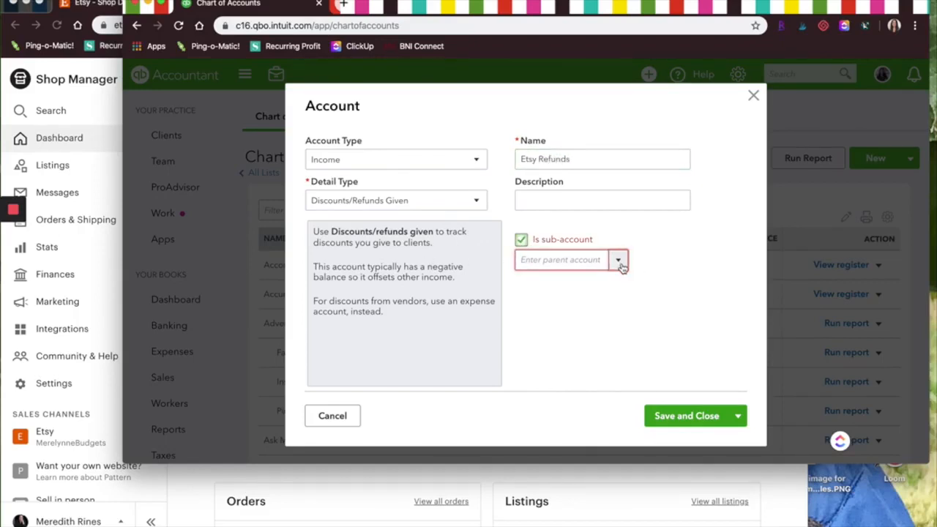
Assign Etsy Refunds to the parent account Sales, then save and close it.
{"action": "left_click", "coordinate": [618, 260]}
{"action": "left_click", "coordinate": [545, 393]}
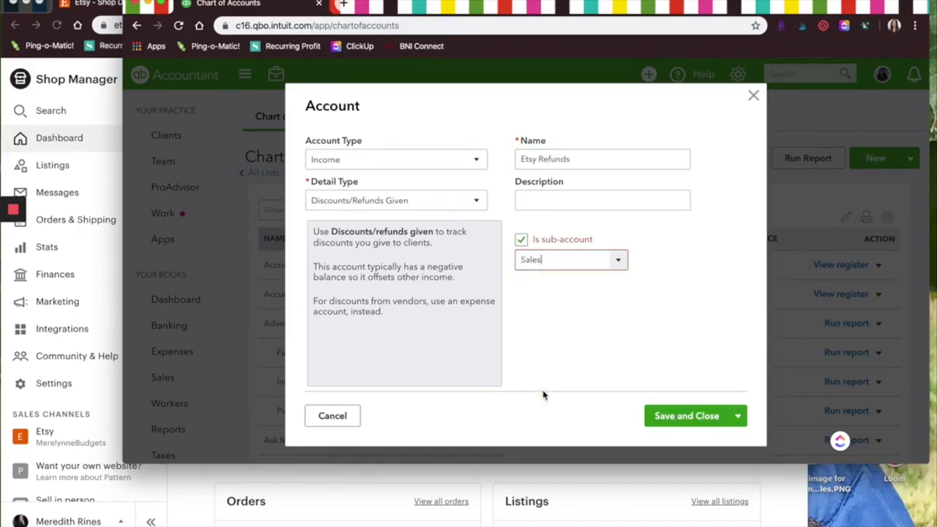
{"action": "left_click", "coordinate": [687, 415]}
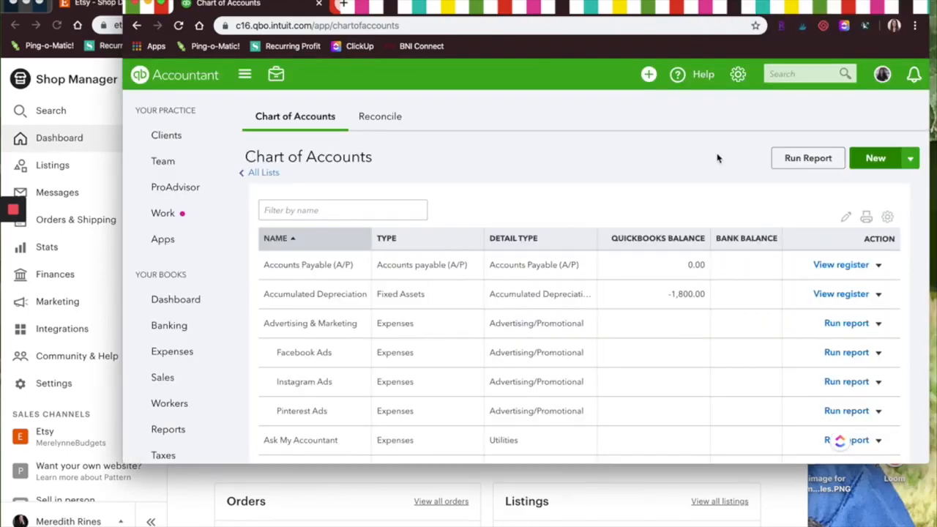
Create an Expenses account with the detail type Bank Charges for Etsy fees, entering "Etsy Fee" as its name.
{"action": "left_click", "coordinate": [862, 158]}
{"action": "left_click", "coordinate": [395, 159]}
{"action": "scroll", "coordinate": [351, 349], "scroll_direction": "down", "scroll_amount": 3}
{"action": "left_click", "coordinate": [339, 360]}
{"action": "left_click", "coordinate": [410, 202]}
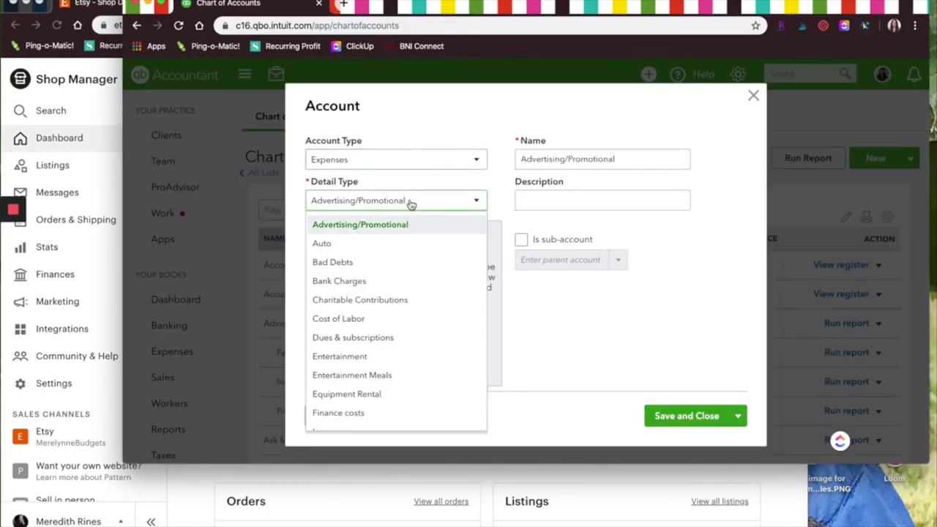
{"action": "left_click", "coordinate": [371, 282]}
{"action": "left_click", "coordinate": [650, 155]}
{"action": "triple_click", "coordinate": [632, 154]}
{"action": "type", "text": "Etsy Fee"}
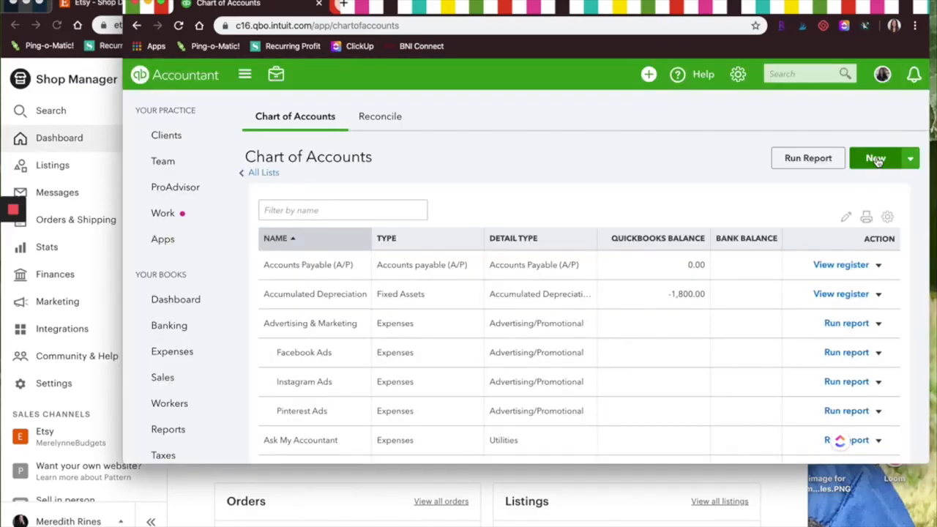
Set up a new Expenses account with the detail type Bank Charges, named Etsy Transaction Fees.
{"action": "left_click", "coordinate": [877, 161]}
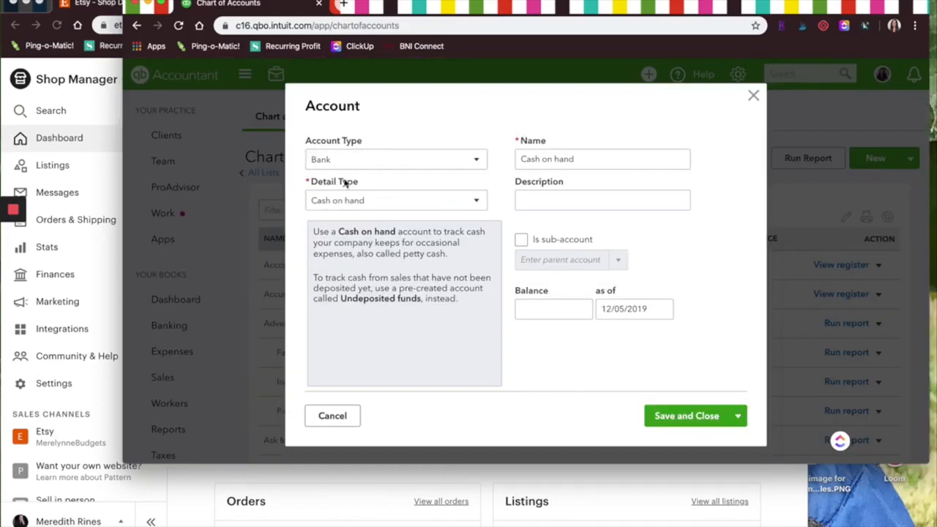
{"action": "left_click", "coordinate": [351, 160]}
{"action": "scroll", "coordinate": [329, 366], "scroll_direction": "down", "scroll_amount": 3}
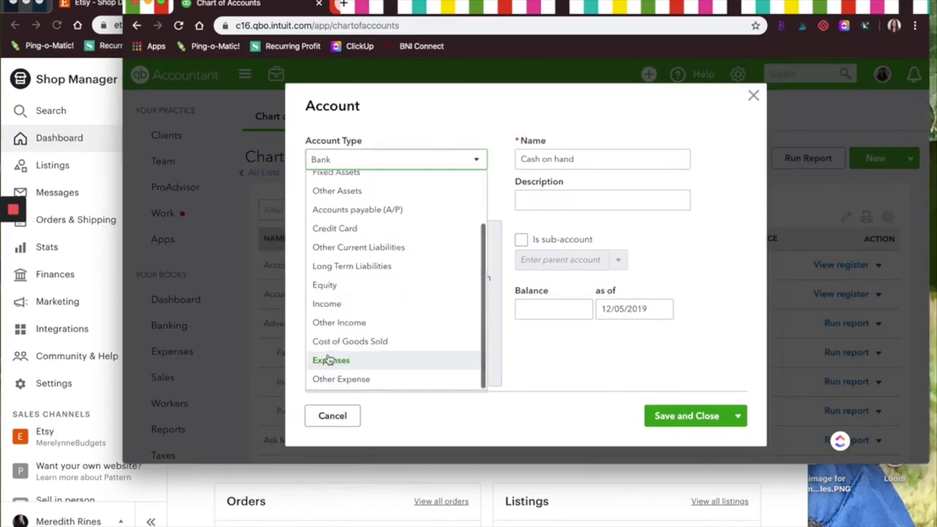
{"action": "left_click", "coordinate": [328, 360]}
{"action": "left_click", "coordinate": [391, 202]}
{"action": "left_click", "coordinate": [373, 280]}
{"action": "left_click", "coordinate": [594, 158]}
{"action": "triple_click", "coordinate": [593, 158]}
{"action": "type", "text": "Etsy Transaction Fees"}
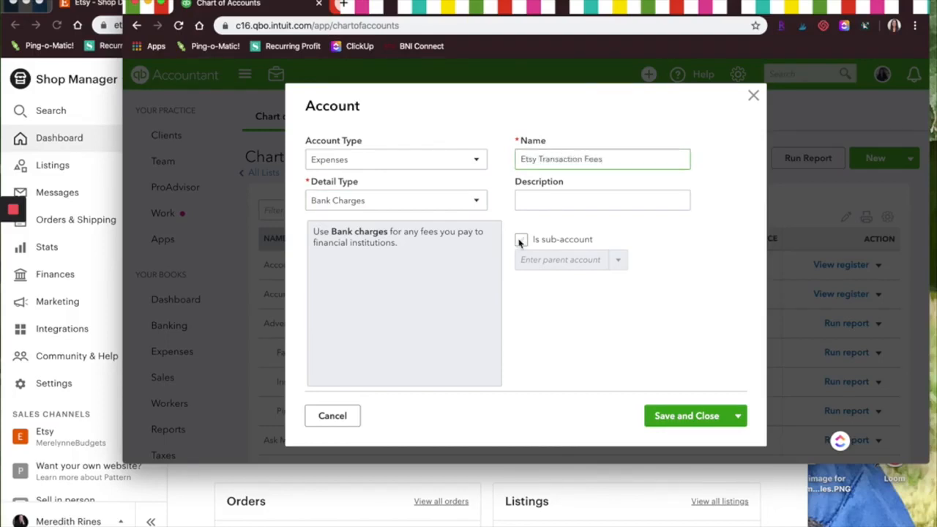
Make Etsy Transaction Fees a sub-account of Etsy Fees and save it.
{"action": "left_click", "coordinate": [521, 239]}
{"action": "left_click", "coordinate": [618, 259]}
{"action": "type", "text": "ets"}
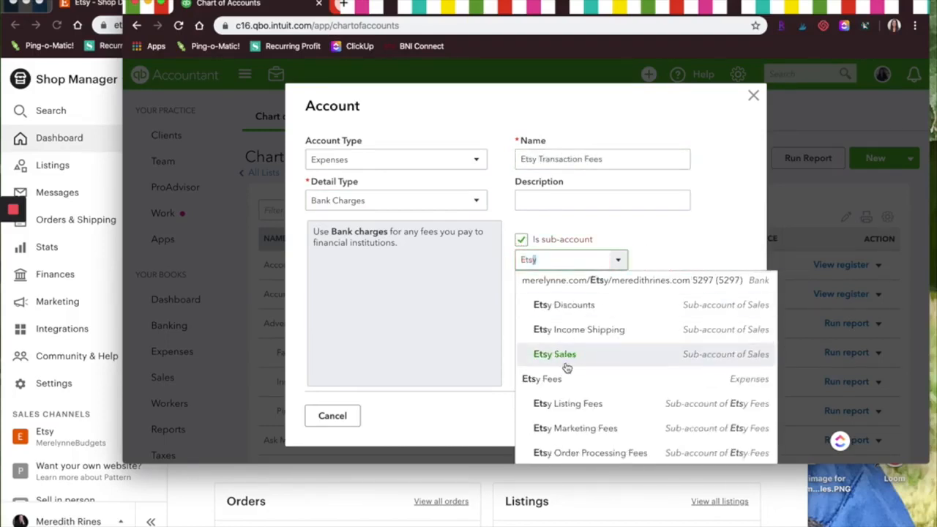
{"action": "left_click", "coordinate": [583, 382]}
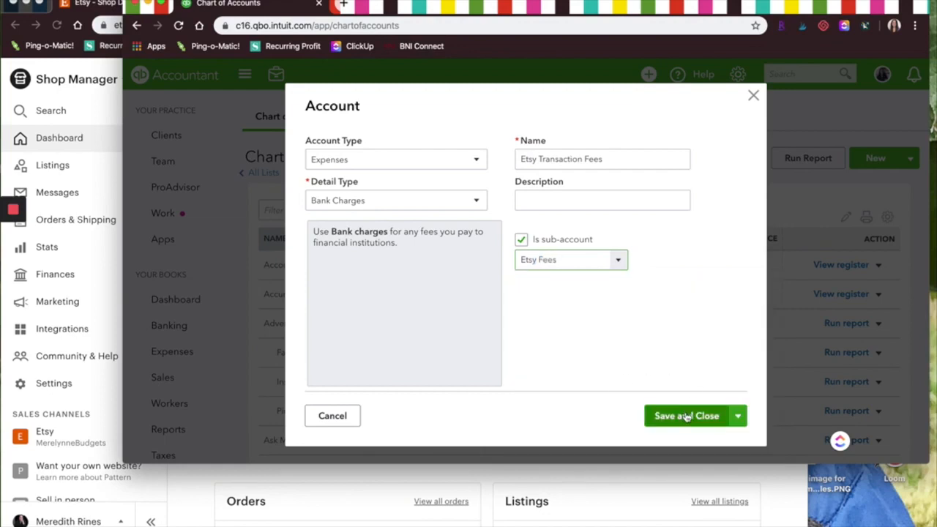
{"action": "left_click", "coordinate": [687, 415]}
Set up another Expenses account with the detail type Bank Charges, entering "Etsy Listing" as its name.
{"action": "left_click", "coordinate": [429, 163]}
{"action": "scroll", "coordinate": [372, 337], "scroll_direction": "down", "scroll_amount": 3}
{"action": "left_click", "coordinate": [359, 360]}
{"action": "left_click", "coordinate": [366, 200]}
{"action": "left_click", "coordinate": [353, 283]}
{"action": "triple_click", "coordinate": [583, 166]}
{"action": "type", "text": "Et"}
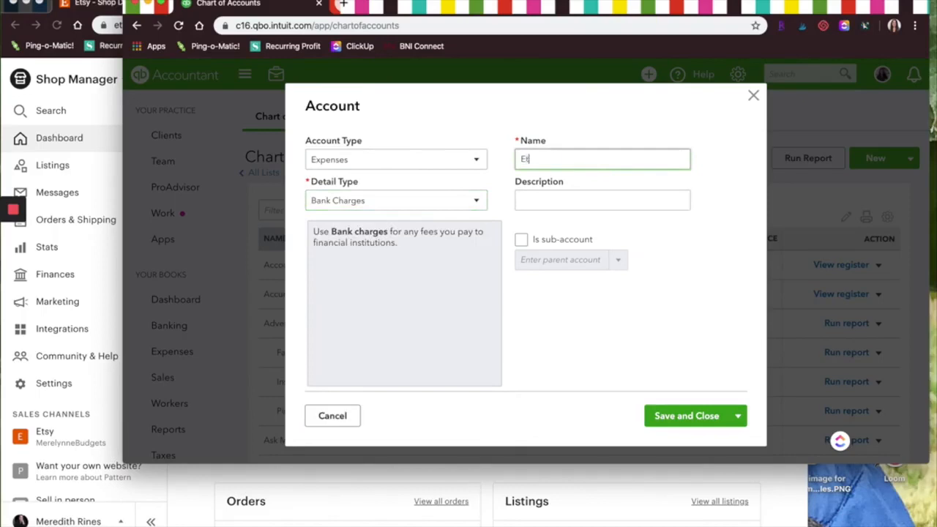
{"action": "type", "text": "sy Listing"}
Mark the listing fee account as a sub-account and look up "Etsy" for its parent account.
{"action": "left_click", "coordinate": [521, 239]}
{"action": "left_click", "coordinate": [617, 260]}
{"action": "type", "text": "Etsy"}
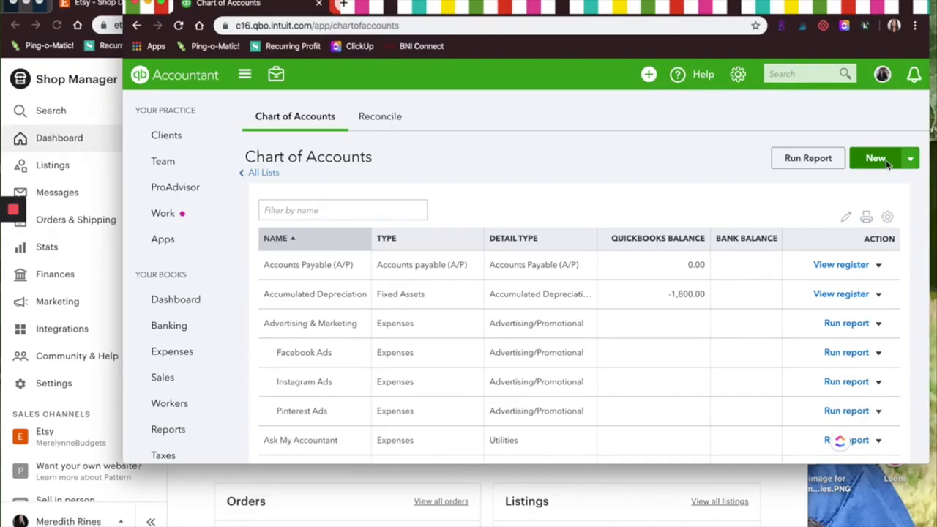
Start a new Expenses account with the detail type Shipping, Freight & Delivery.
{"action": "left_click", "coordinate": [879, 159]}
{"action": "left_click", "coordinate": [452, 167]}
{"action": "scroll", "coordinate": [351, 330], "scroll_direction": "up", "scroll_amount": 2}
{"action": "scroll", "coordinate": [356, 331], "scroll_direction": "down", "scroll_amount": 2}
{"action": "left_click", "coordinate": [347, 359]}
{"action": "left_click", "coordinate": [450, 198]}
{"action": "scroll", "coordinate": [416, 295], "scroll_direction": "up", "scroll_amount": 4}
{"action": "scroll", "coordinate": [387, 325], "scroll_direction": "down", "scroll_amount": 3}
{"action": "left_click", "coordinate": [356, 407]}
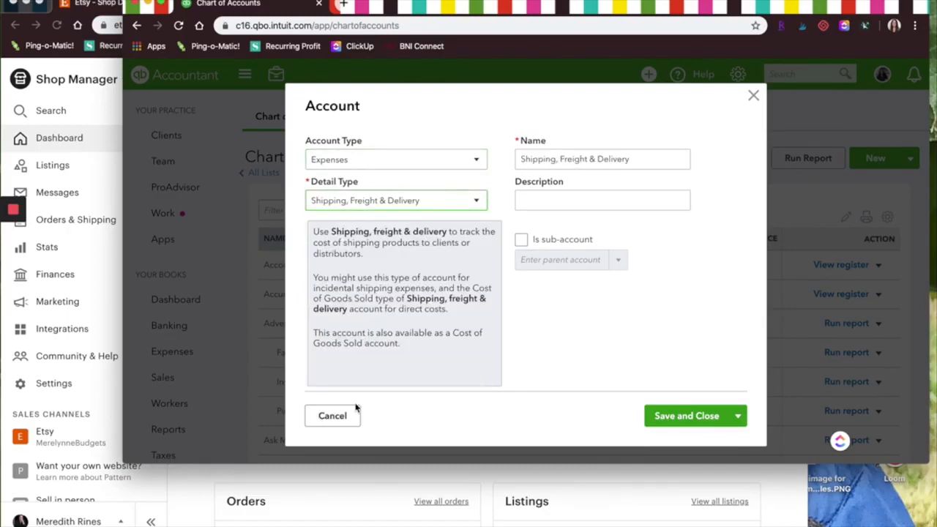
Name the account Etsy Shipping Fees, make it a sub-account of Etsy Fees, and save it.
{"action": "triple_click", "coordinate": [602, 159]}
{"action": "type", "text": "Etsy Sh"}
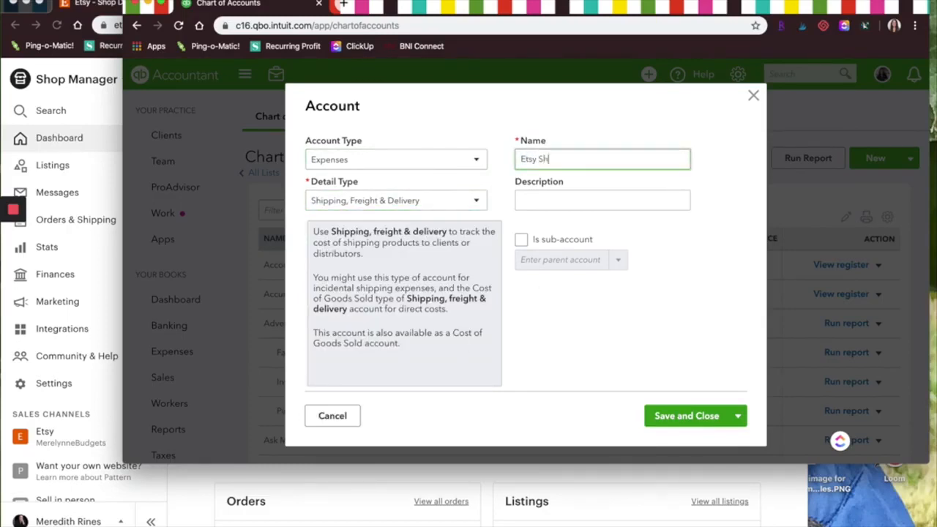
{"action": "type", "text": "ipping Fees"}
{"action": "left_click", "coordinate": [522, 239]}
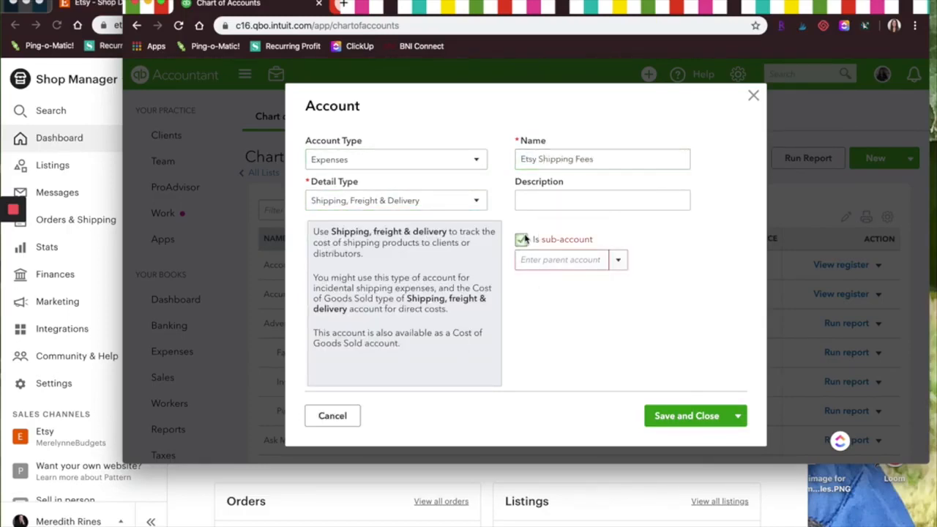
{"action": "left_click", "coordinate": [600, 261]}
{"action": "type", "text": "Etsy Fees"}
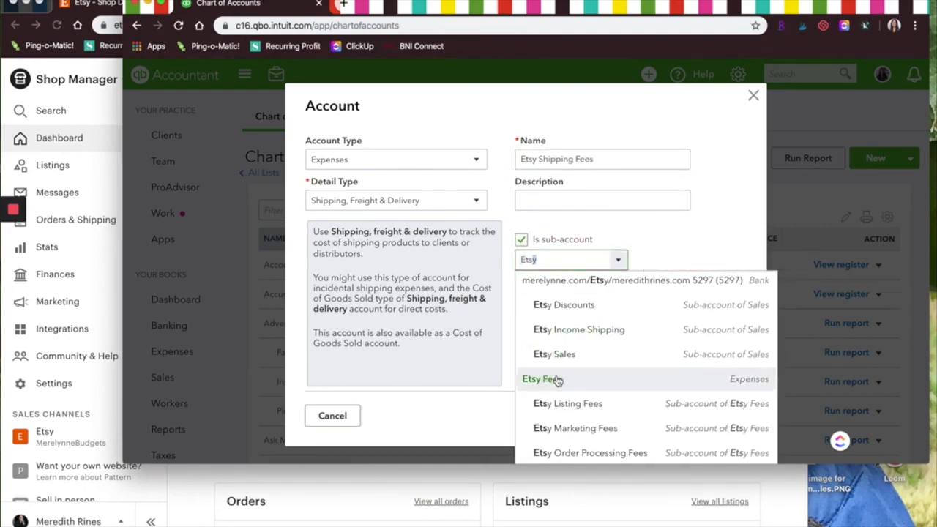
{"action": "left_click", "coordinate": [556, 380]}
{"action": "left_click", "coordinate": [657, 416]}
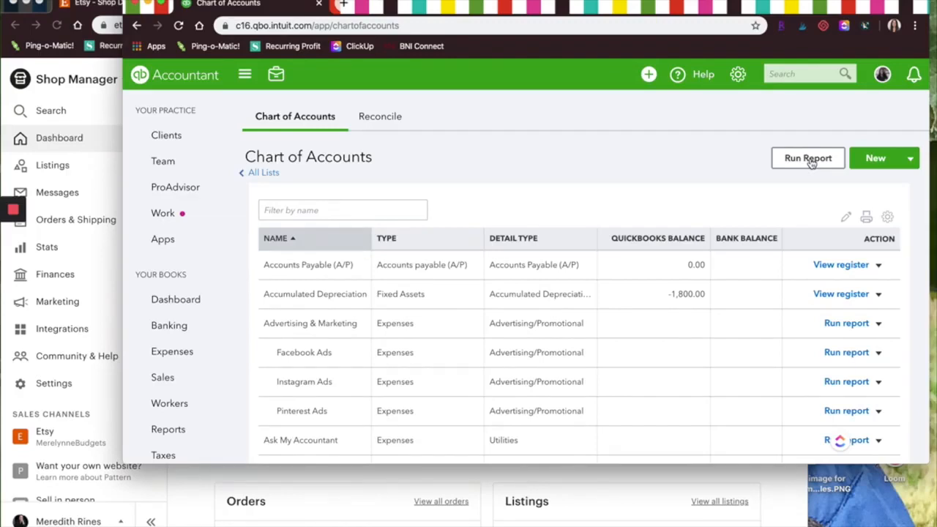
{"action": "left_click", "coordinate": [881, 167]}
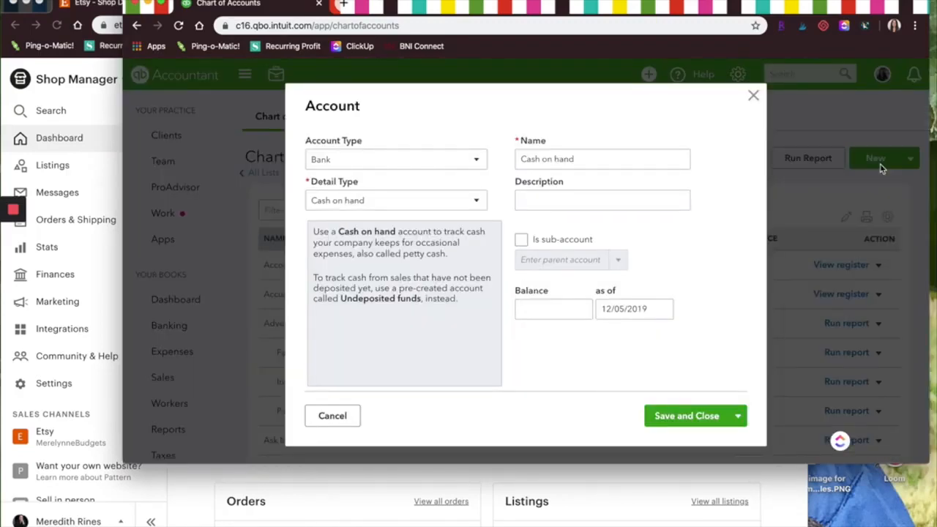
{"action": "key", "text": "Escape"}
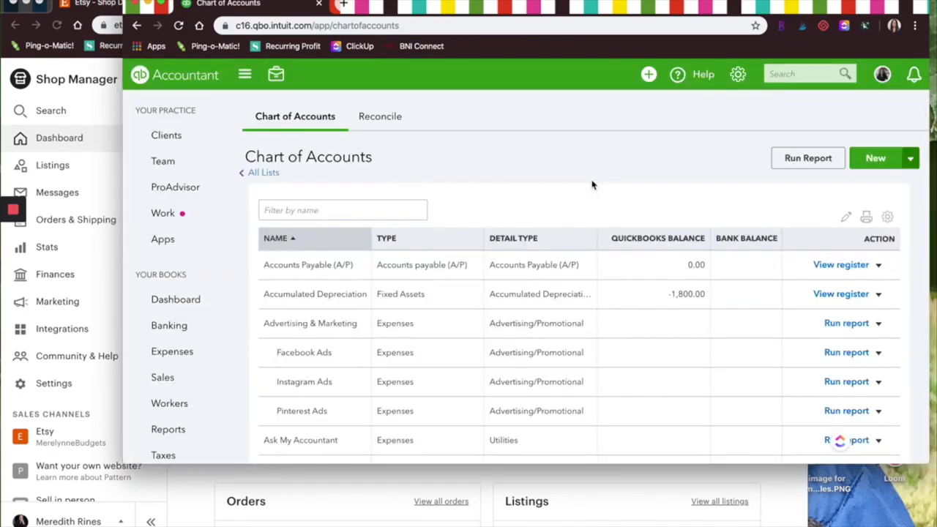
{"action": "scroll", "coordinate": [175, 352], "scroll_direction": "down", "scroll_amount": 1}
{"action": "mouse_move", "coordinate": [214, 356]}
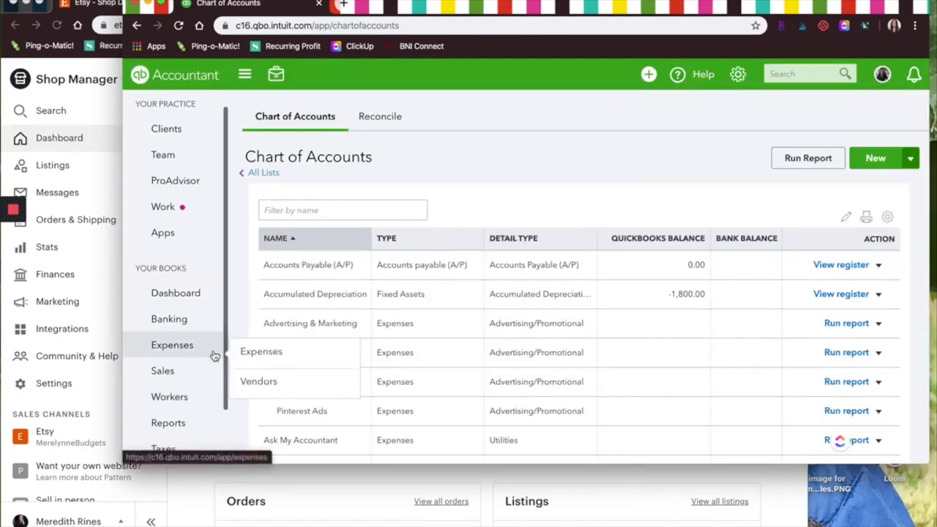
{"action": "scroll", "coordinate": [215, 355], "scroll_direction": "down", "scroll_amount": 1}
{"action": "mouse_move", "coordinate": [167, 393]}
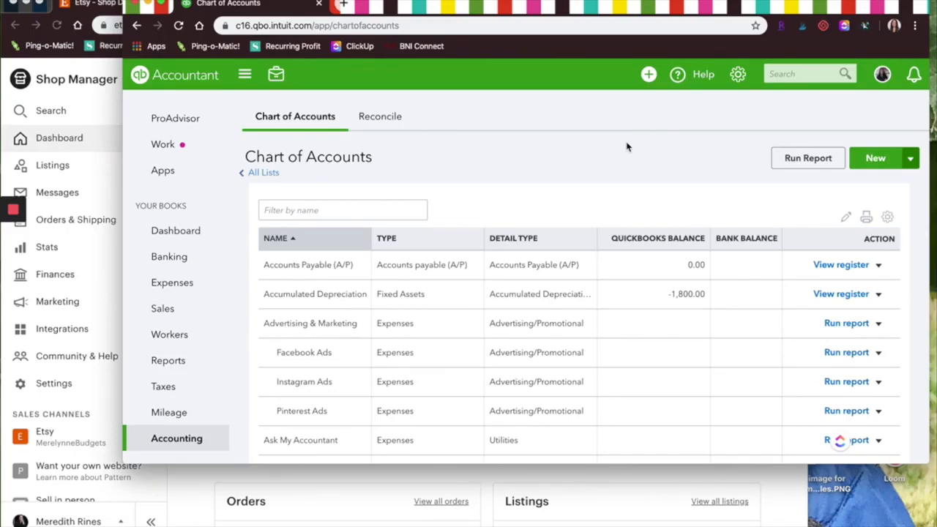
Switch to the Etsy Shop Manager and open the Download Data page of the shop options.
{"action": "left_click", "coordinate": [571, 482]}
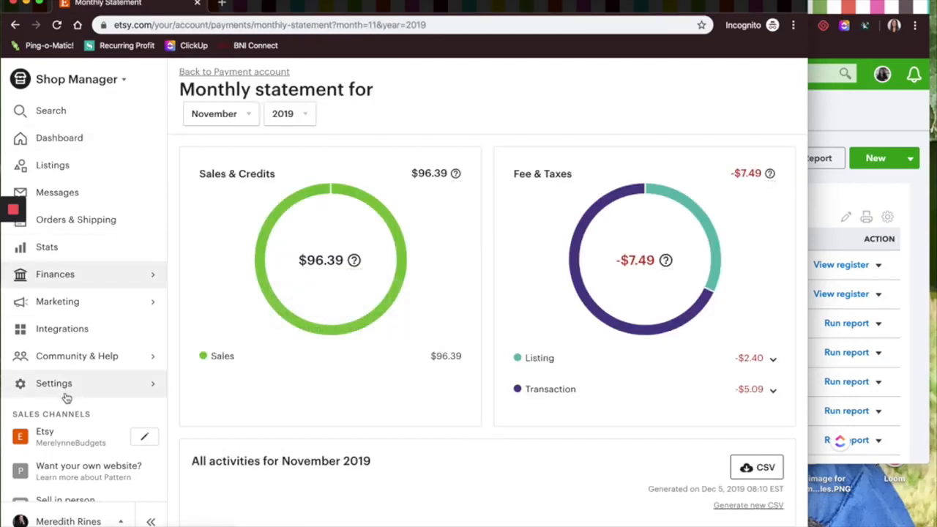
{"action": "left_click", "coordinate": [65, 384]}
{"action": "left_click", "coordinate": [69, 193]}
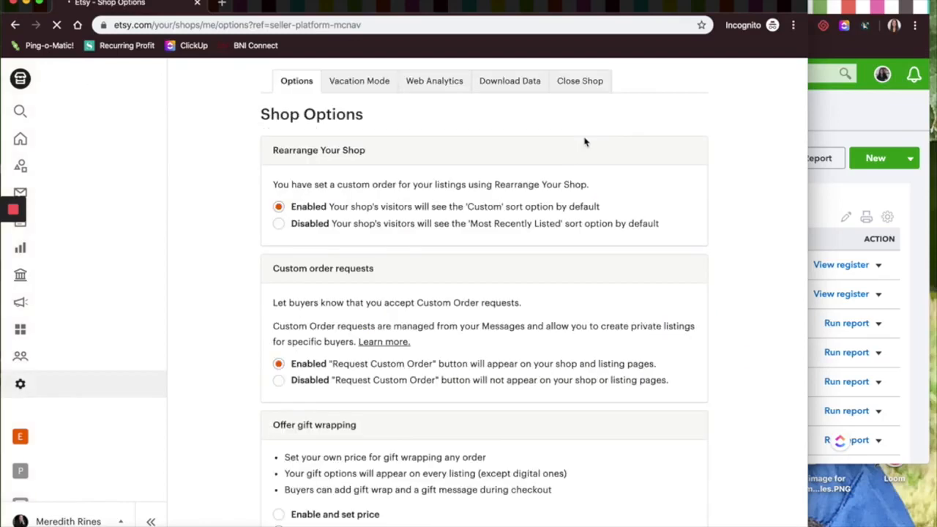
{"action": "left_click", "coordinate": [497, 84]}
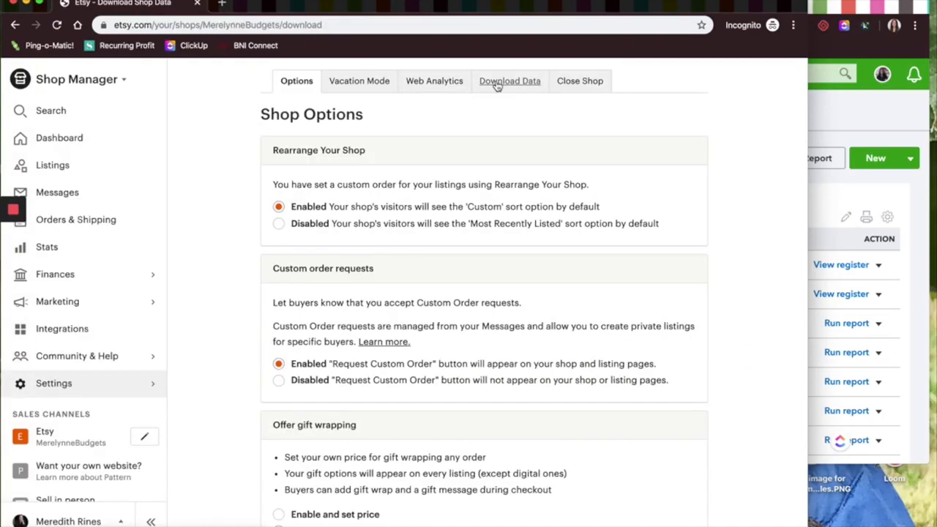
Download the Orders CSV for November 2019.
{"action": "left_click", "coordinate": [325, 456]}
{"action": "left_click", "coordinate": [453, 381]}
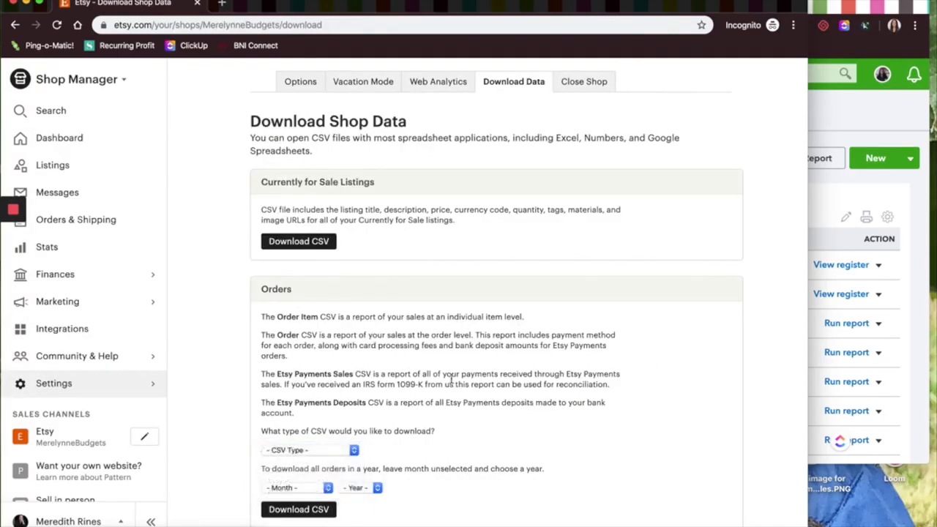
{"action": "scroll", "coordinate": [456, 301], "scroll_direction": "down", "scroll_amount": 5}
{"action": "left_click", "coordinate": [327, 265]}
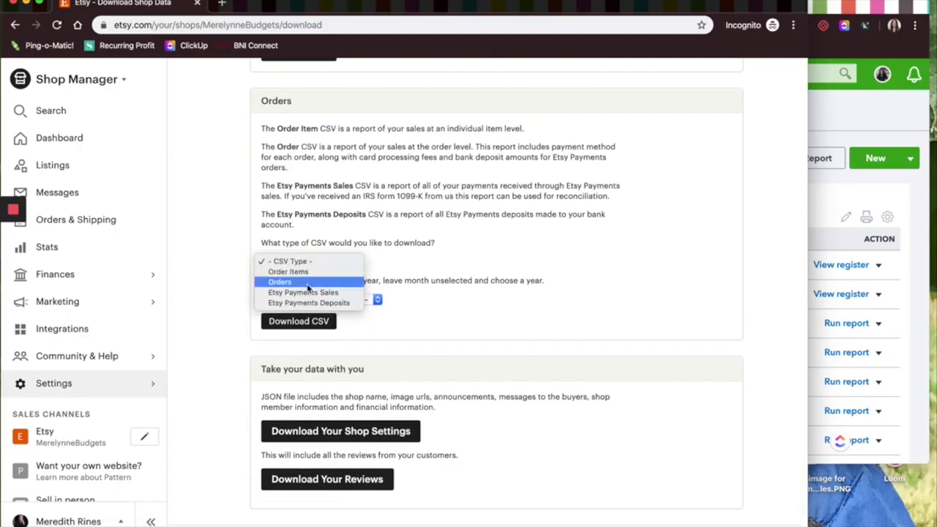
{"action": "left_click", "coordinate": [306, 282]}
{"action": "left_click", "coordinate": [300, 299]}
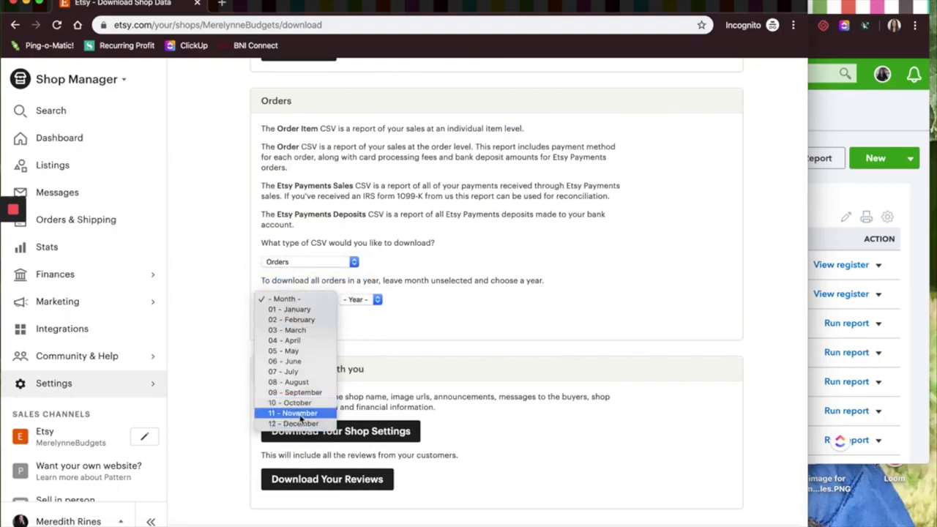
{"action": "left_click", "coordinate": [378, 293]}
{"action": "left_click", "coordinate": [378, 298]}
{"action": "left_click", "coordinate": [356, 310]}
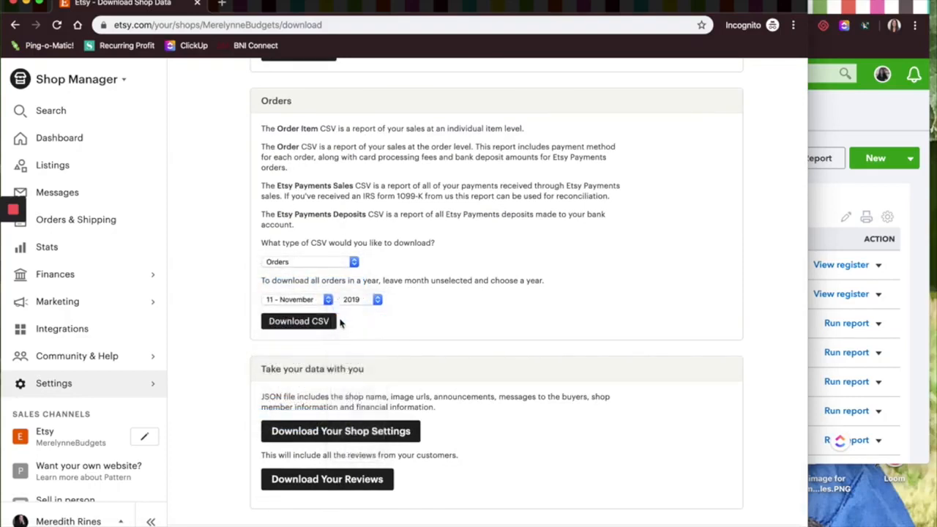
{"action": "left_click", "coordinate": [327, 322]}
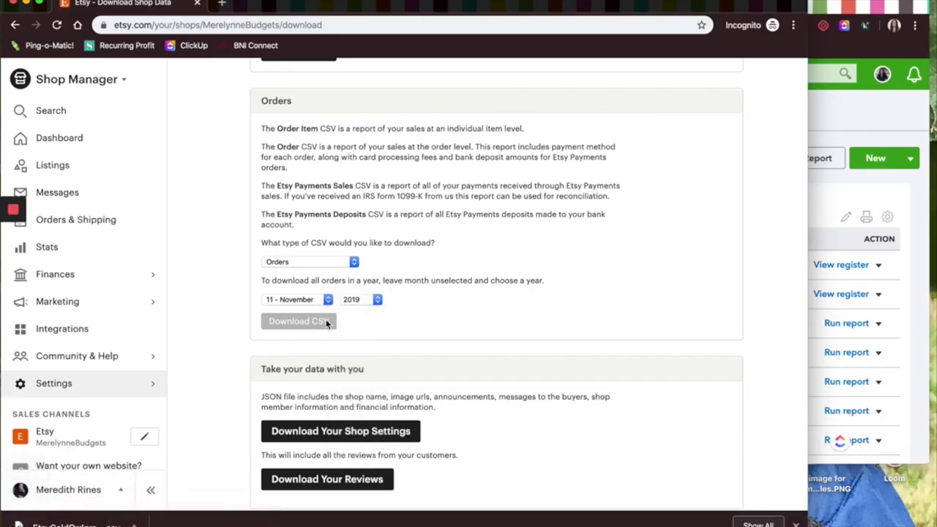
Open the downloaded orders file and examine its order value, discount, shipping, sales tax and processing fee columns.
{"action": "left_click", "coordinate": [74, 524]}
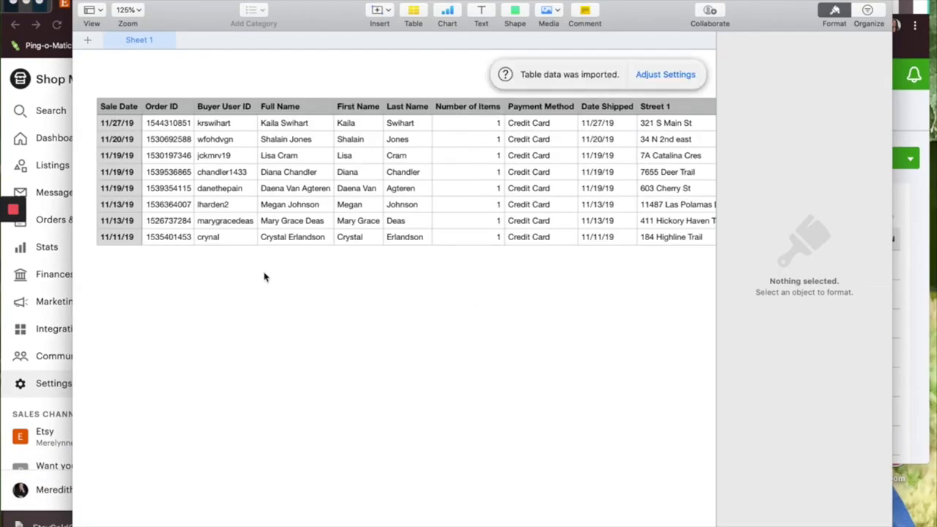
{"action": "scroll", "coordinate": [265, 277], "scroll_direction": "right", "scroll_amount": 10}
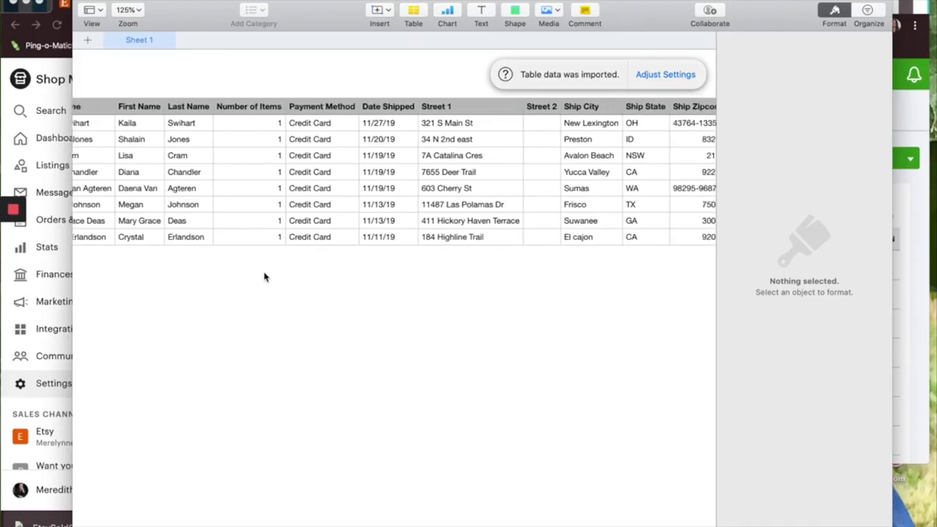
{"action": "scroll", "coordinate": [265, 276], "scroll_direction": "right", "scroll_amount": 8}
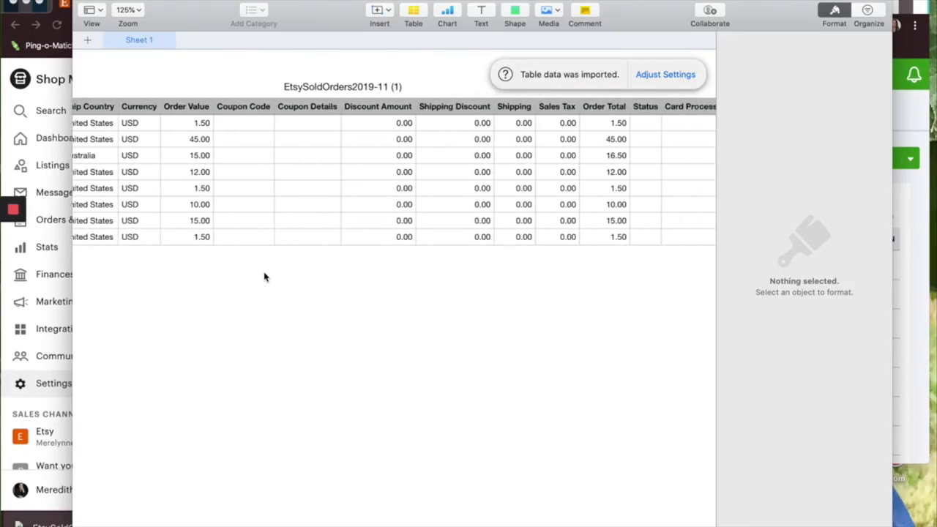
{"action": "scroll", "coordinate": [358, 283], "scroll_direction": "right", "scroll_amount": 2}
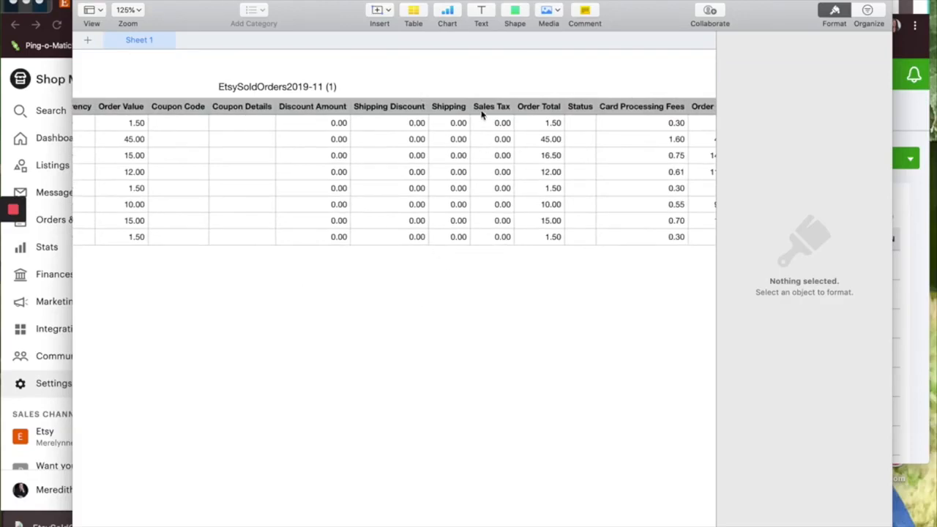
{"action": "scroll", "coordinate": [484, 241], "scroll_direction": "right", "scroll_amount": 2}
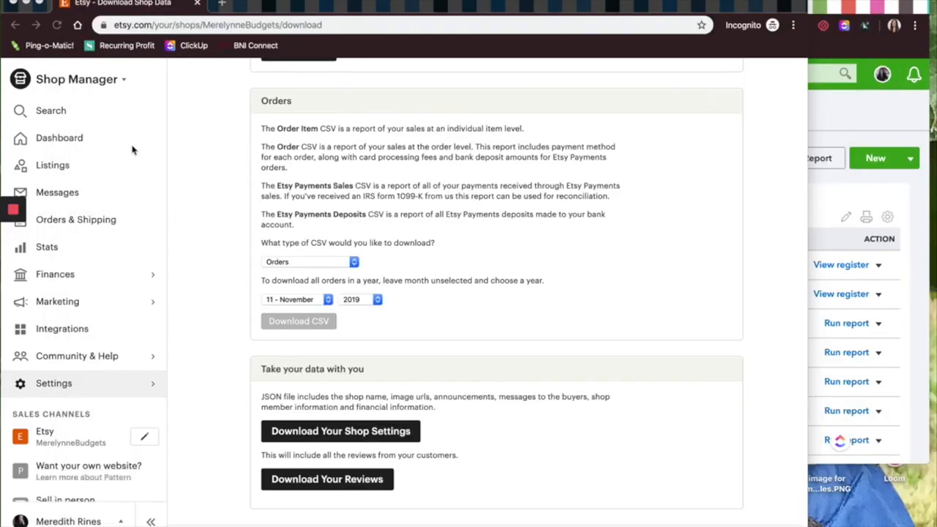
Find the monthly statements in the Etsy payment account and open the November 2019 statement file as a spreadsheet.
{"action": "left_click", "coordinate": [65, 277]}
{"action": "left_click", "coordinate": [115, 116]}
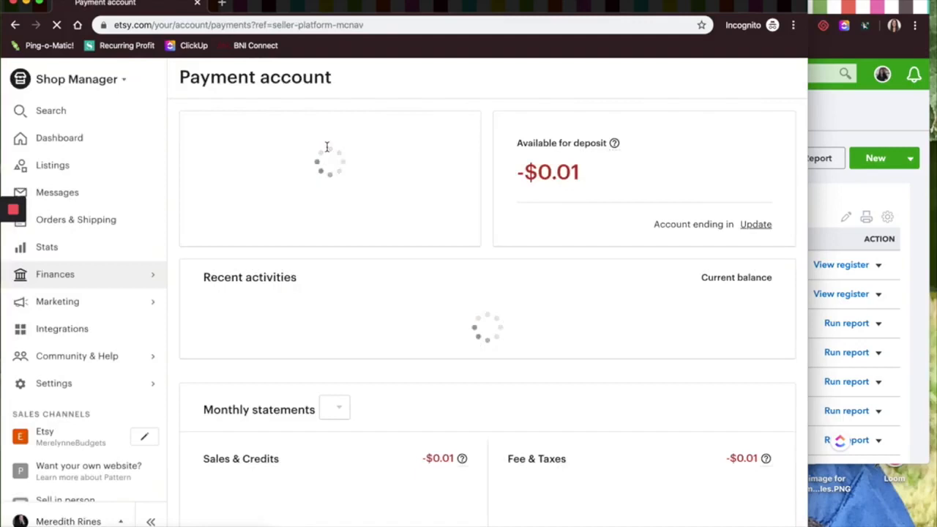
{"action": "scroll", "coordinate": [326, 147], "scroll_direction": "down", "scroll_amount": 5}
{"action": "scroll", "coordinate": [472, 488], "scroll_direction": "down", "scroll_amount": 10}
{"action": "left_click", "coordinate": [476, 477]}
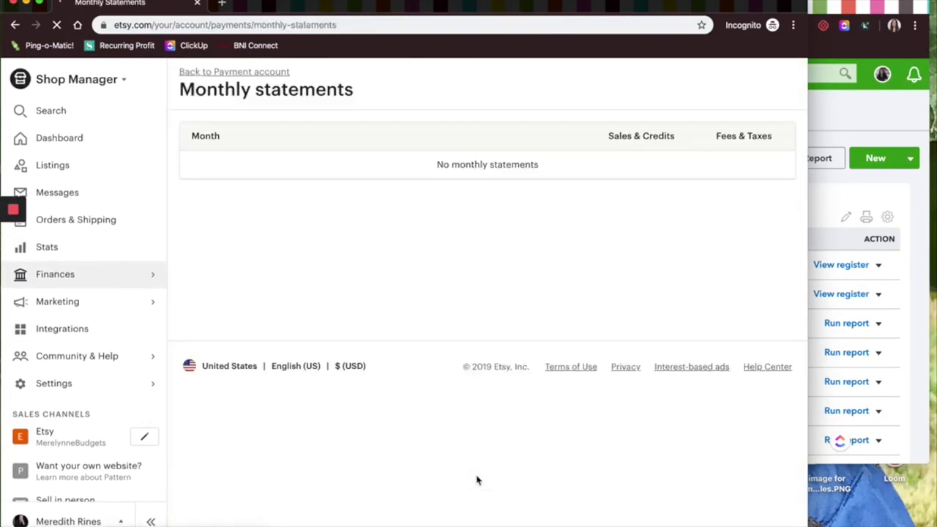
{"action": "left_click", "coordinate": [227, 165]}
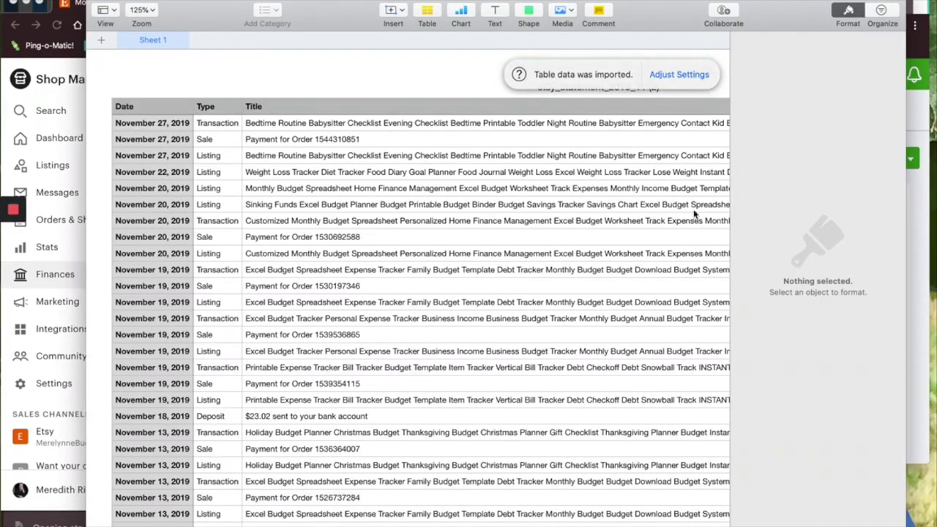
Group the rows of the November statement table into categories by Type.
{"action": "left_click", "coordinate": [854, 22]}
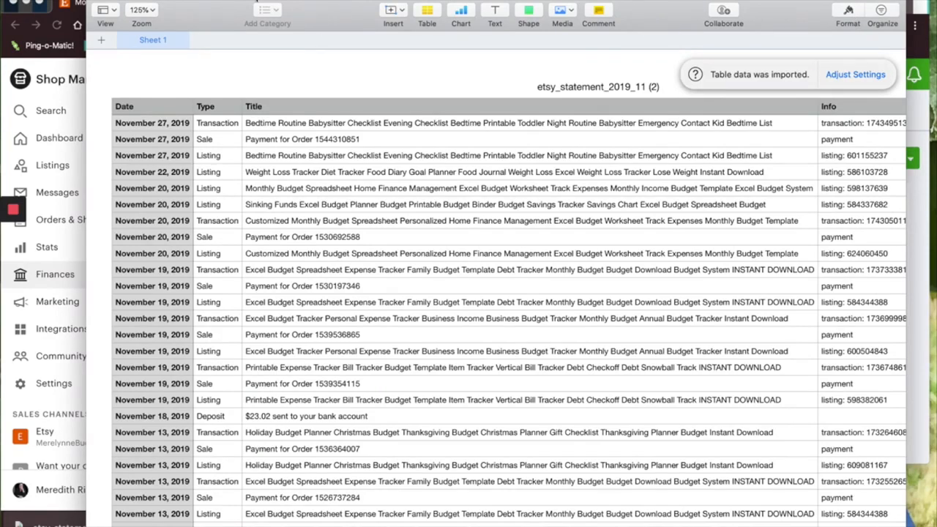
{"action": "left_click", "coordinate": [258, 5]}
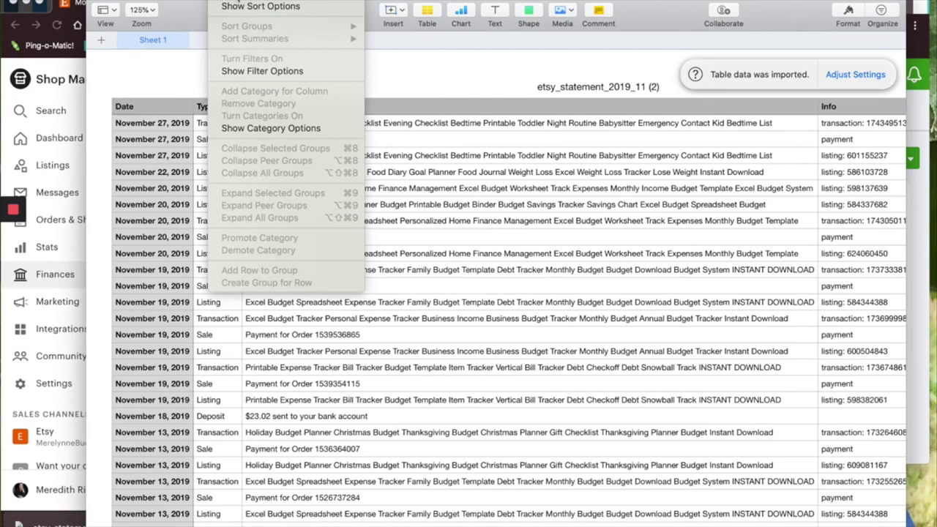
{"action": "left_click", "coordinate": [241, 7]}
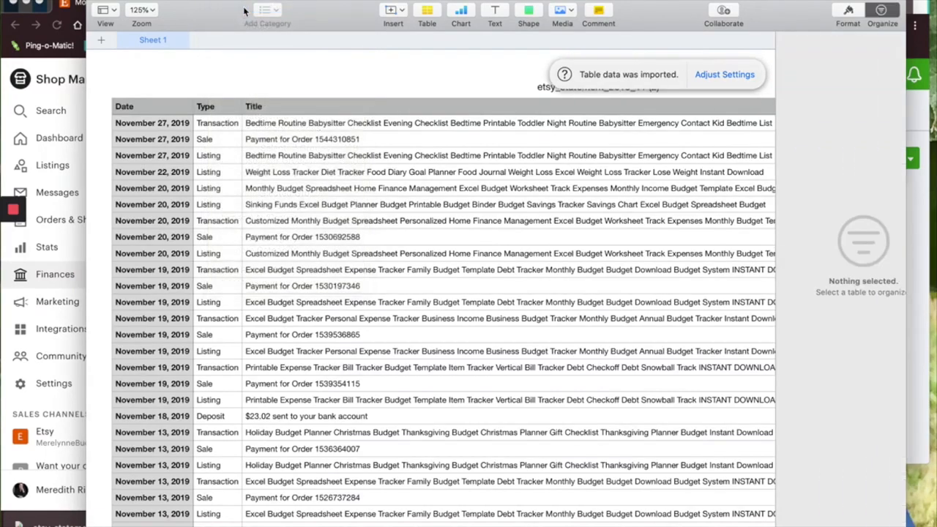
{"action": "left_click", "coordinate": [606, 172]}
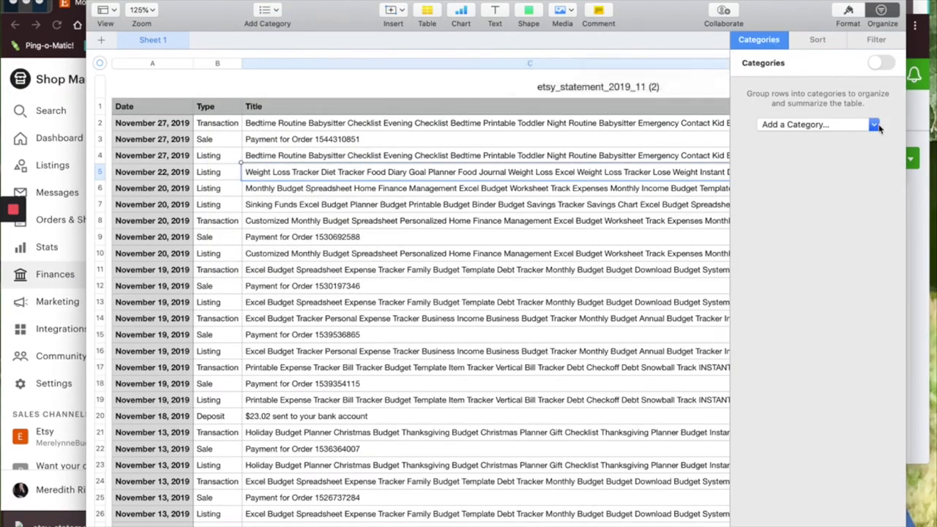
{"action": "left_click", "coordinate": [818, 124]}
{"action": "left_click", "coordinate": [802, 156]}
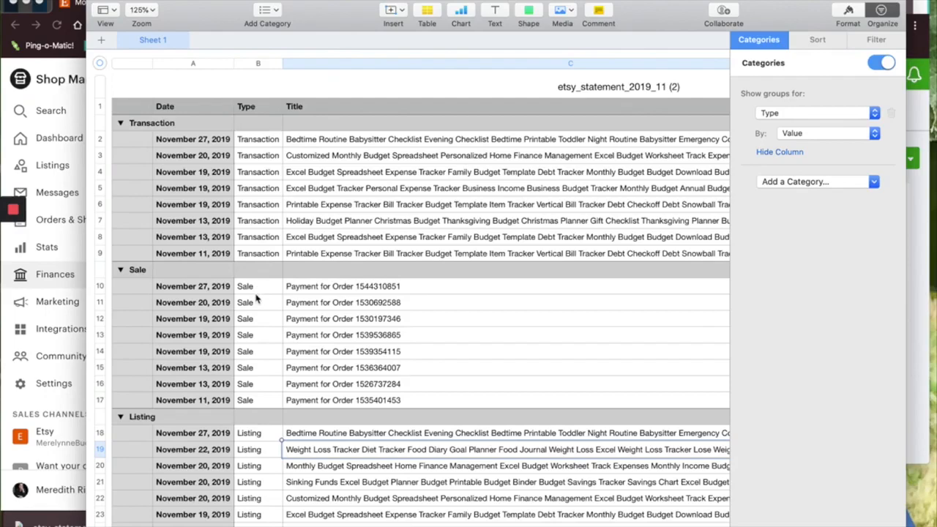
Examine the Transaction, Sale, Listing and Deposit groups along with their amount, fees and net columns.
{"action": "scroll", "coordinate": [250, 406], "scroll_direction": "down", "scroll_amount": 5}
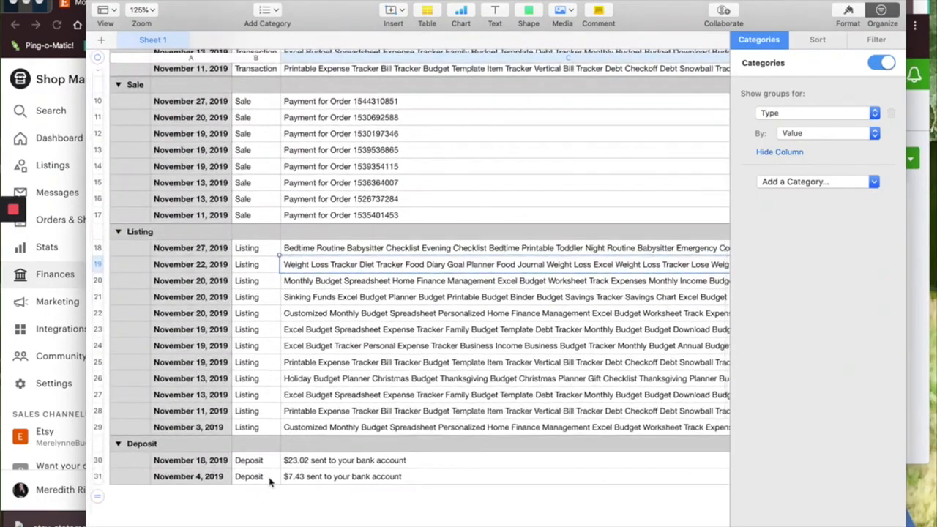
{"action": "scroll", "coordinate": [458, 382], "scroll_direction": "right", "scroll_amount": 5}
{"action": "scroll", "coordinate": [457, 382], "scroll_direction": "left", "scroll_amount": 3}
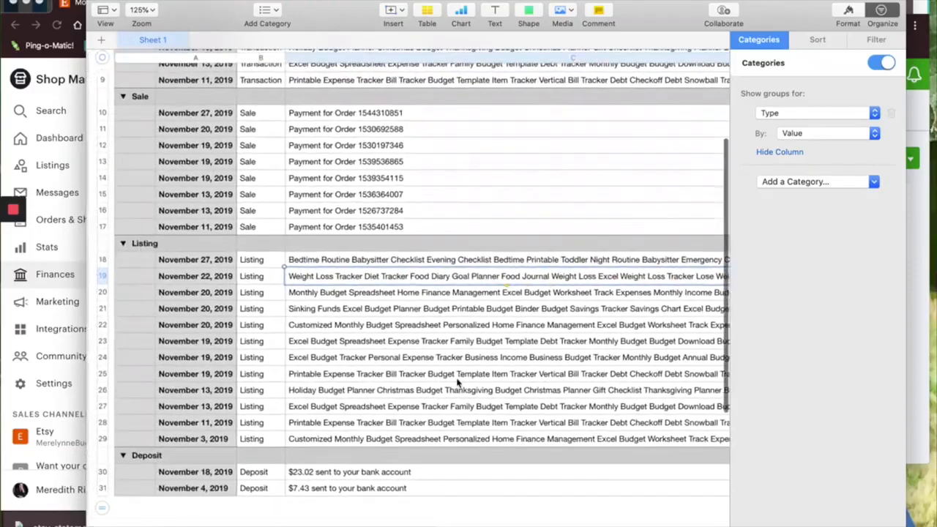
{"action": "scroll", "coordinate": [458, 382], "scroll_direction": "up", "scroll_amount": 5}
{"action": "scroll", "coordinate": [457, 382], "scroll_direction": "right", "scroll_amount": 10}
{"action": "scroll", "coordinate": [457, 382], "scroll_direction": "right", "scroll_amount": 6}
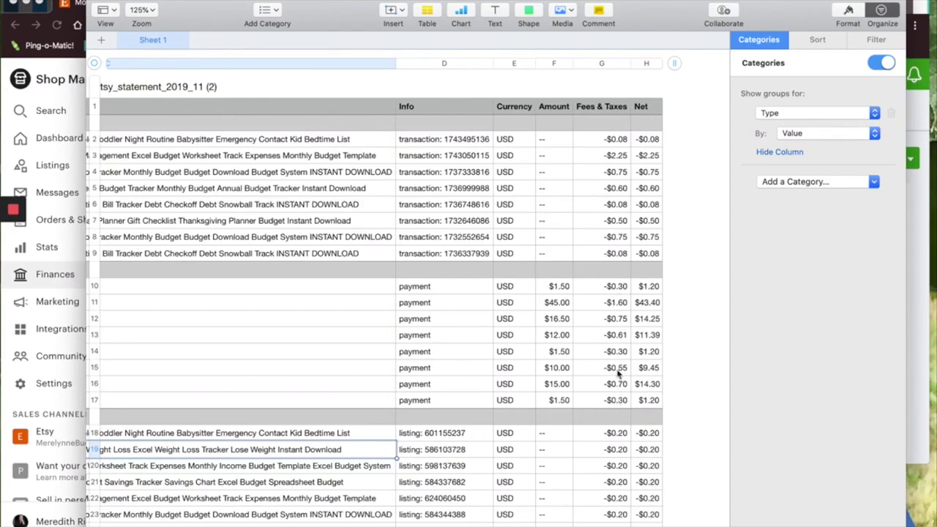
{"action": "scroll", "coordinate": [618, 409], "scroll_direction": "down", "scroll_amount": 3}
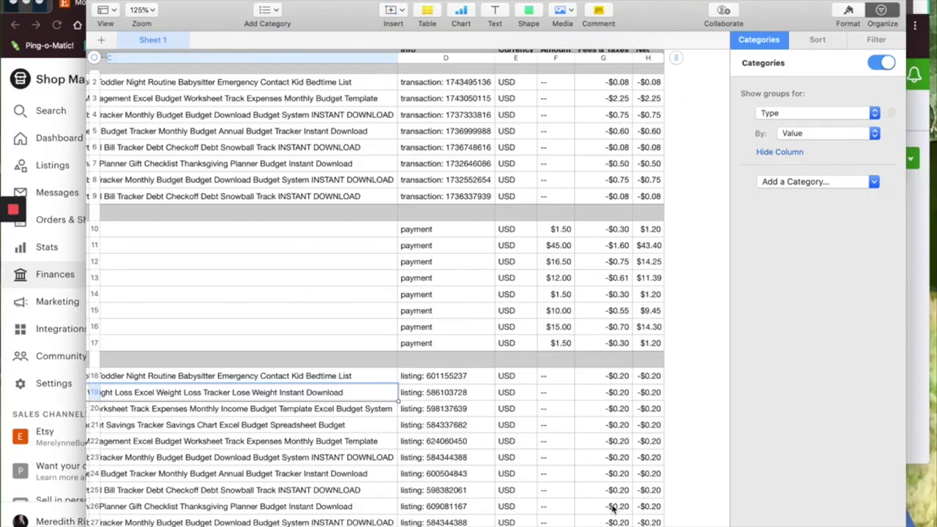
Switch to QuickBooks Online and start a new journal entry dated 11/30/2019.
{"action": "left_click", "coordinate": [918, 292]}
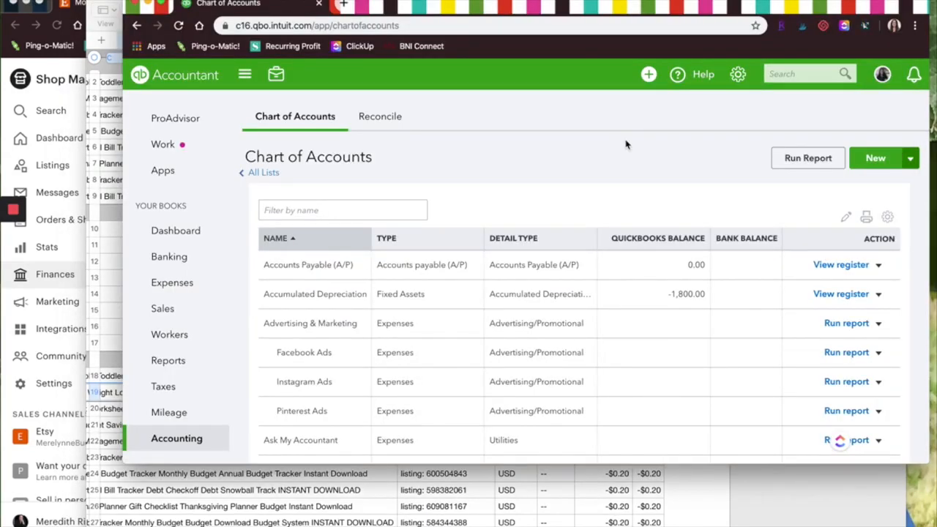
{"action": "left_click", "coordinate": [648, 76]}
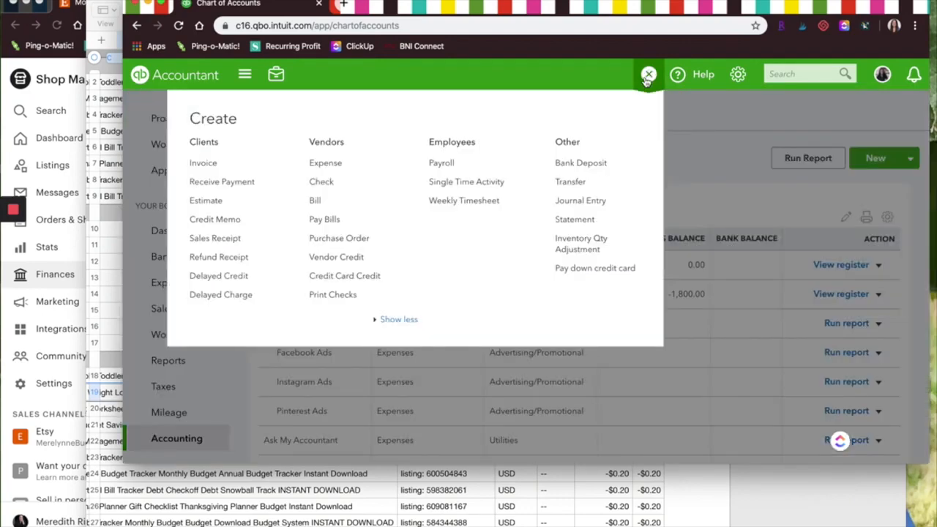
{"action": "left_click", "coordinate": [590, 203]}
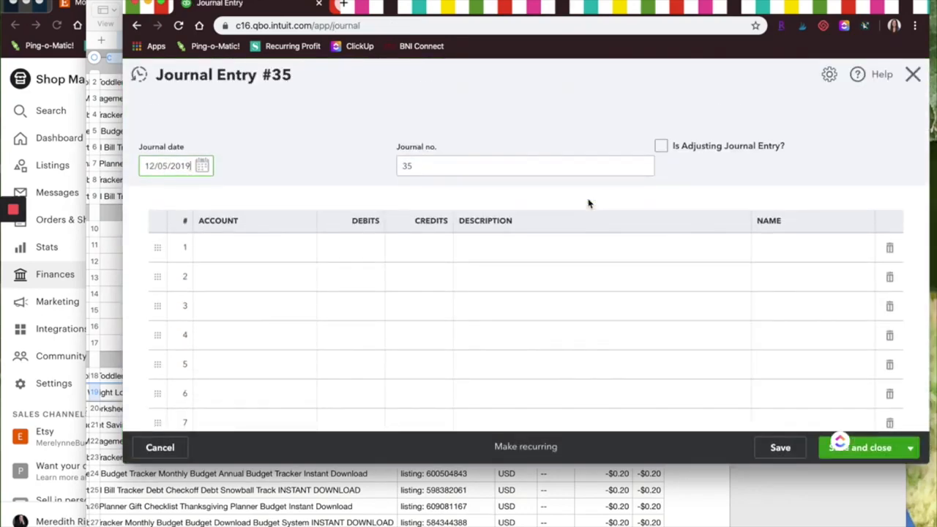
{"action": "left_click", "coordinate": [202, 166]}
{"action": "left_click", "coordinate": [152, 199]}
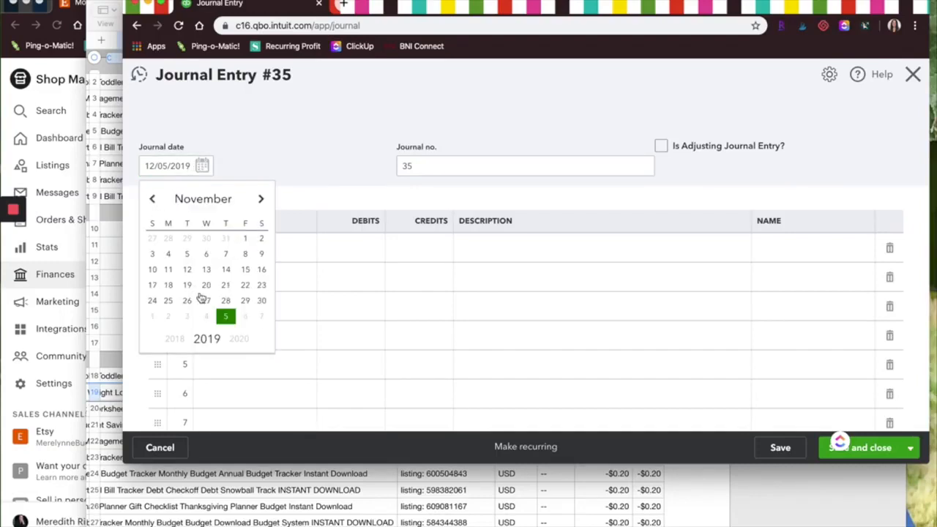
{"action": "left_click", "coordinate": [263, 301]}
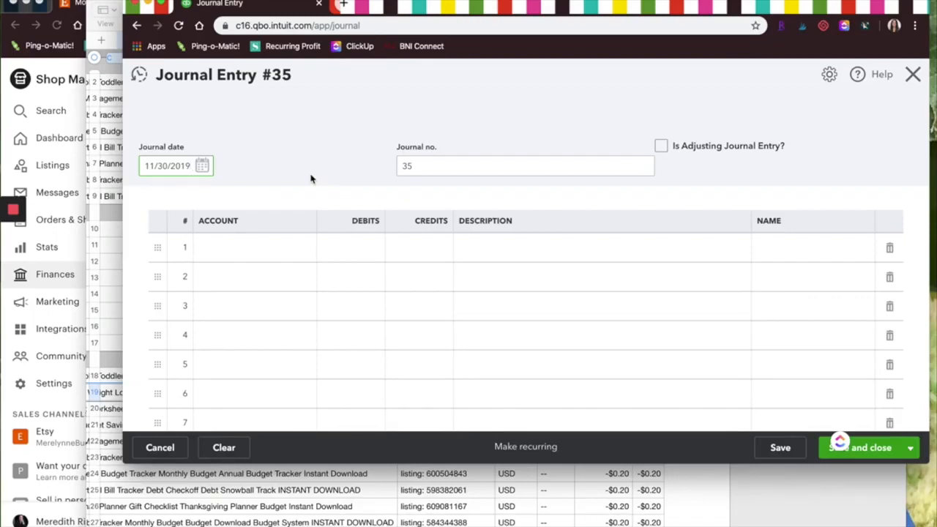
Enter Etsy Sales on the first journal line with a credit of 103.00, consulting the statement's sale amounts.
{"action": "left_click", "coordinate": [249, 249]}
{"action": "type", "text": "Etsy sales"}
{"action": "left_click", "coordinate": [265, 296]}
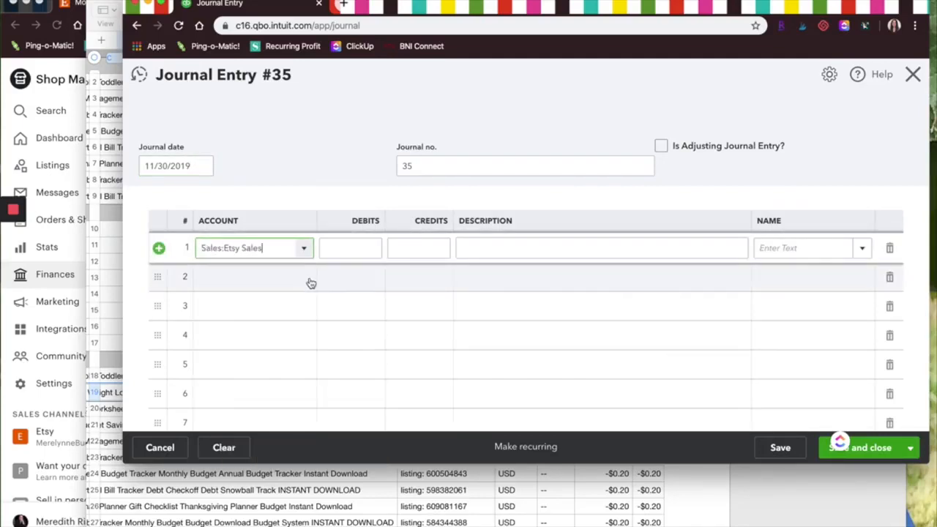
{"action": "left_click", "coordinate": [481, 487]}
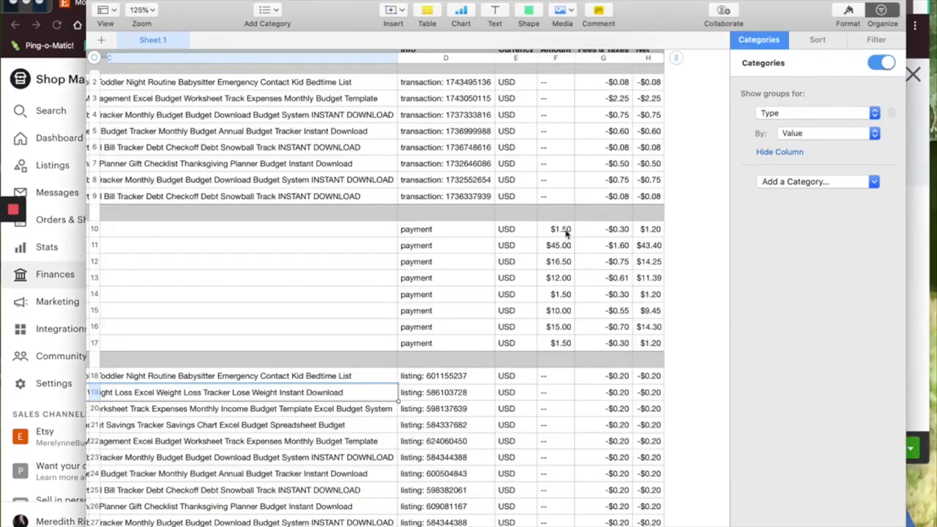
{"action": "scroll", "coordinate": [546, 242], "scroll_direction": "left", "scroll_amount": 2}
{"action": "scroll", "coordinate": [542, 244], "scroll_direction": "left", "scroll_amount": 10}
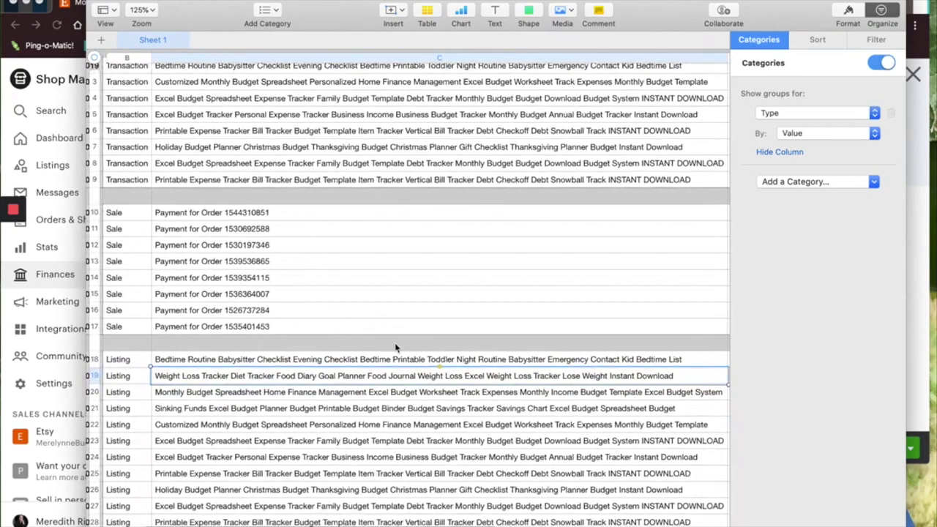
{"action": "scroll", "coordinate": [396, 347], "scroll_direction": "right", "scroll_amount": 10}
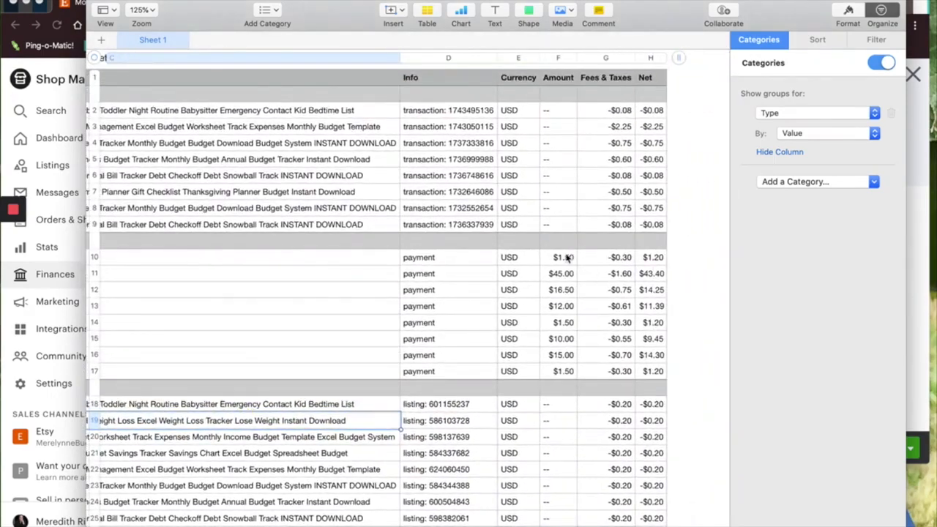
{"action": "key", "text": "super+Tab"}
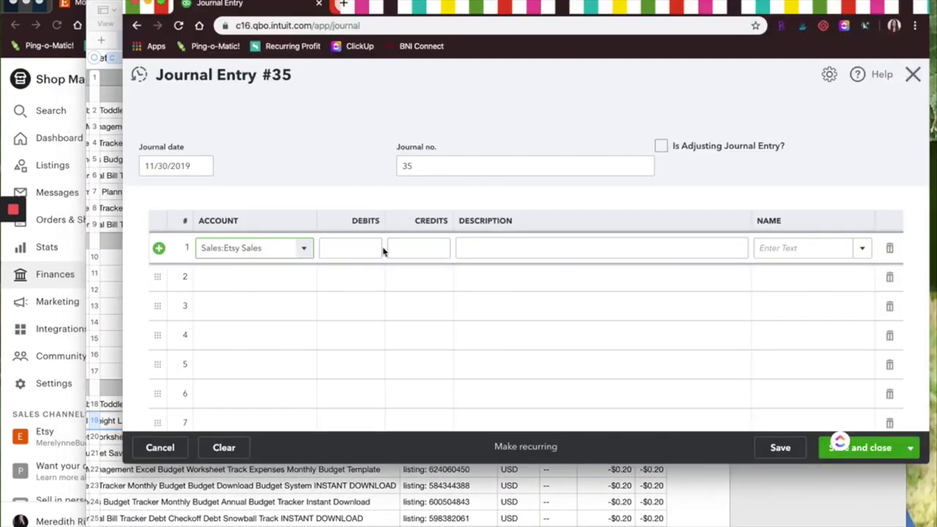
{"action": "left_click", "coordinate": [414, 248]}
{"action": "type", "text": "103.00"}
Enter Etsy Discounts on the second journal line with a debit of 0.00.
{"action": "left_click", "coordinate": [255, 277]}
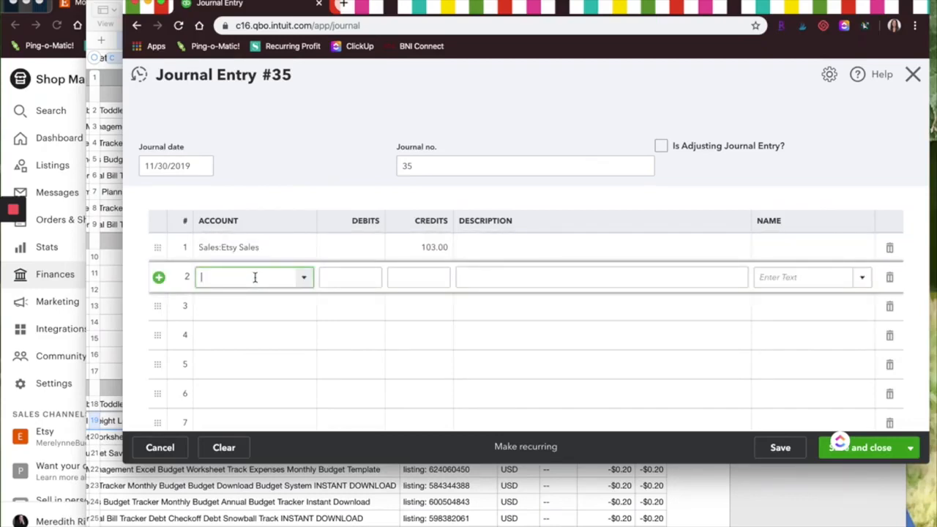
{"action": "type", "text": "disc"}
{"action": "left_click", "coordinate": [266, 325]}
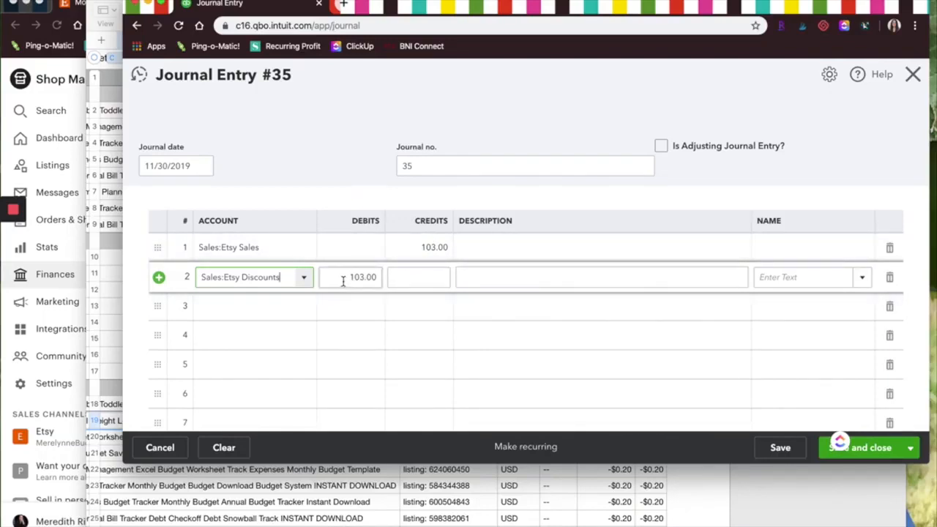
{"action": "key", "text": "Tab"}
{"action": "type", "text": "0.00"}
{"action": "left_click", "coordinate": [851, 525]}
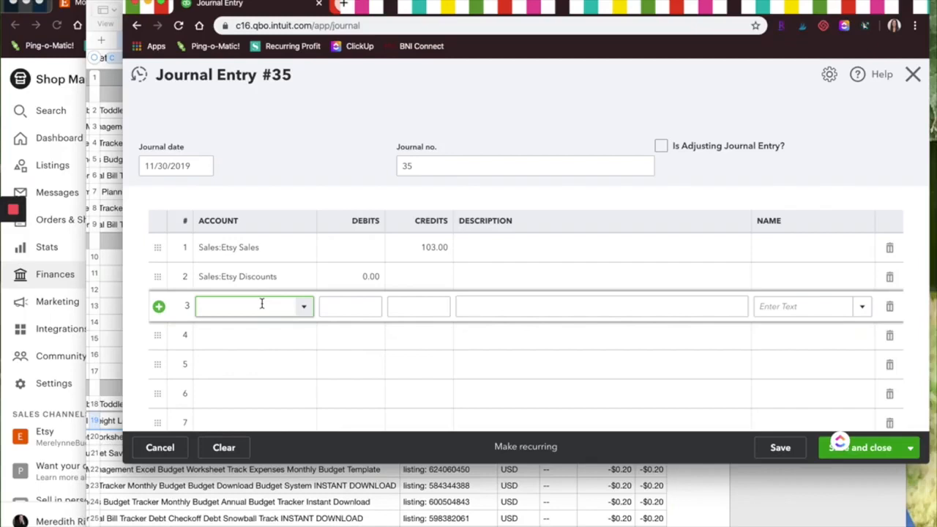
Enter Etsy Income Shipping on the third journal line with a credit of 0.00 and no debit.
{"action": "type", "text": "Etsy"}
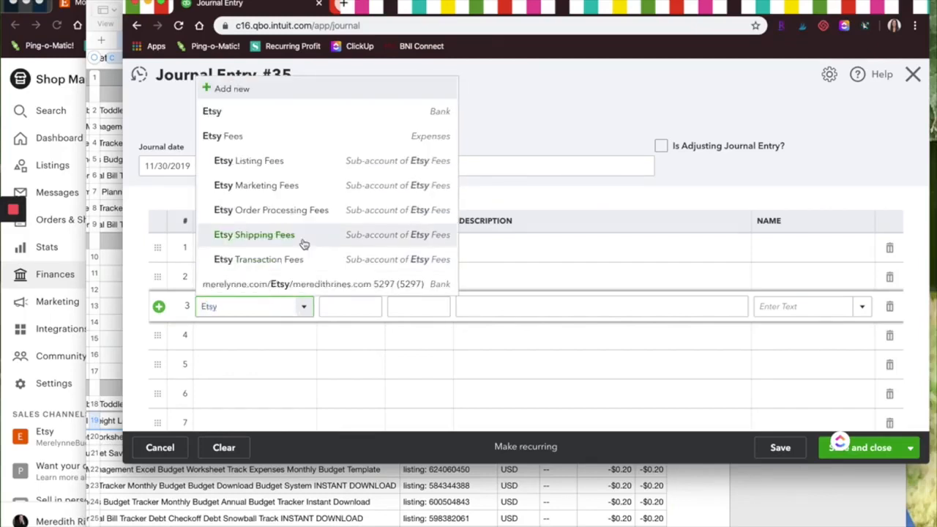
{"action": "left_click", "coordinate": [286, 265]}
{"action": "key", "text": "Tab"}
{"action": "key", "text": "BackSpace"}
{"action": "left_click", "coordinate": [414, 307]}
{"action": "type", "text": "0"}
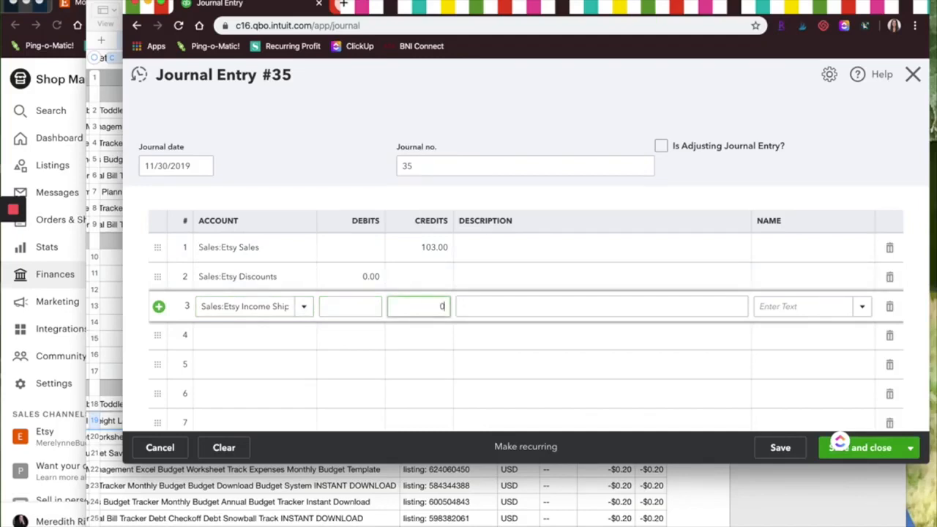
{"action": "type", "text": ".00"}
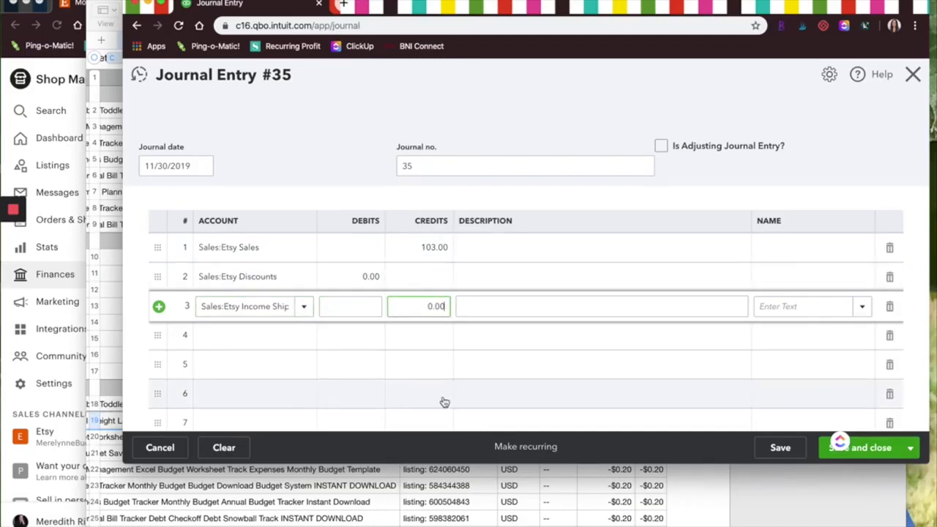
Enter Sales Tax Payable on line 4, clearing the suggested debit and setting the credit to 0.00.
{"action": "left_click", "coordinate": [275, 340]}
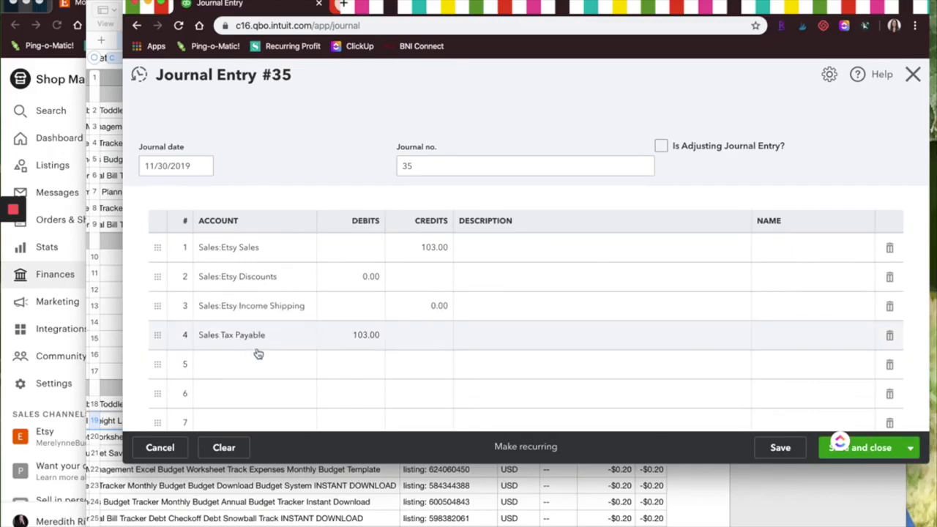
{"action": "left_click", "coordinate": [359, 337]}
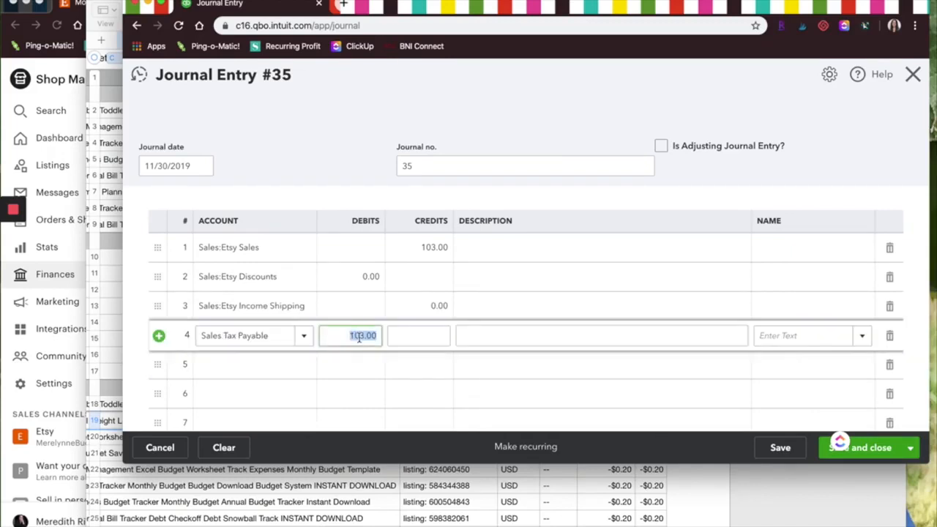
{"action": "key", "text": "BackSpace"}
{"action": "left_click", "coordinate": [410, 336]}
{"action": "type", "text": "0"}
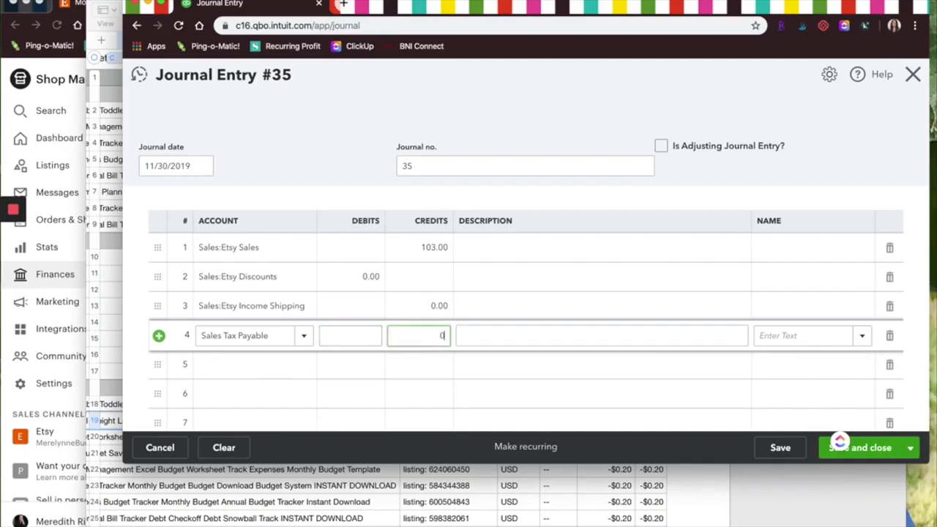
{"action": "type", "text": ".00"}
Debit 5.11 to Etsy Order Processing Fees on line 5 and 0.00 to Etsy Refunds on line 6.
{"action": "left_click", "coordinate": [286, 366]}
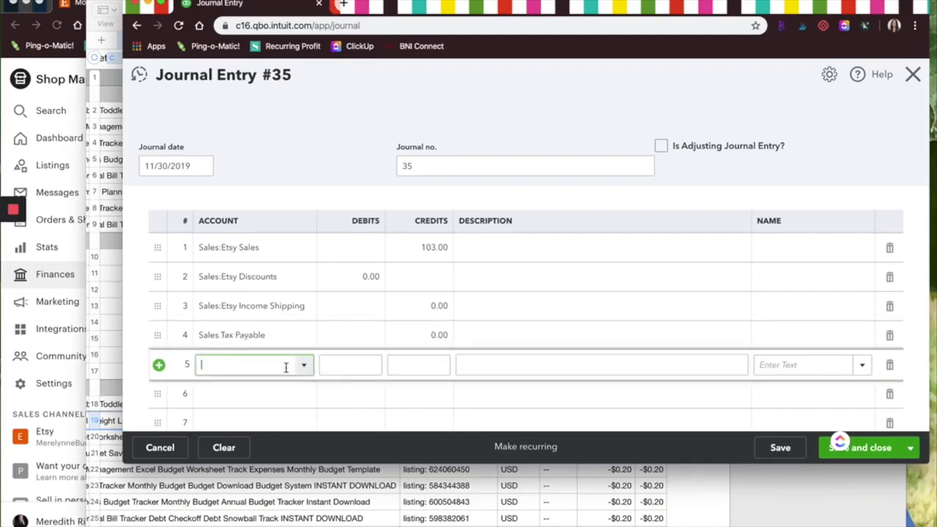
{"action": "type", "text": "pro"}
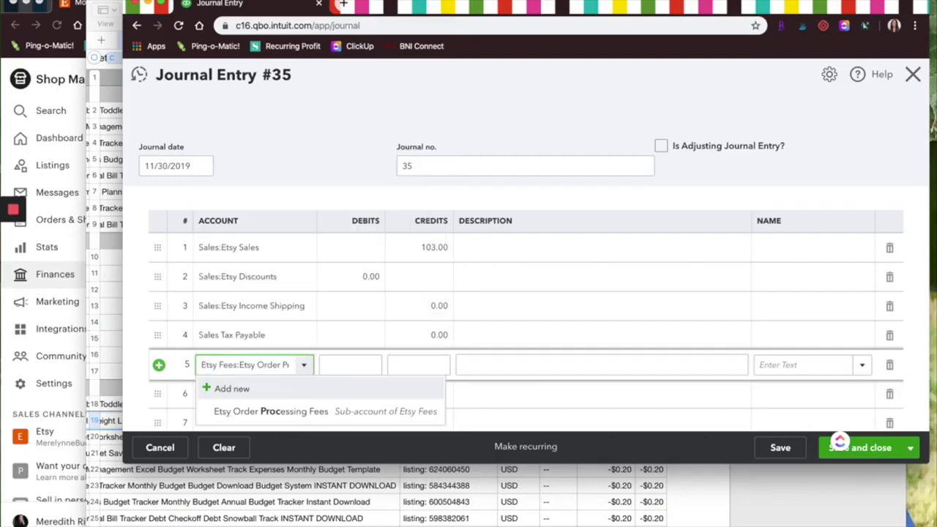
{"action": "left_click", "coordinate": [297, 412]}
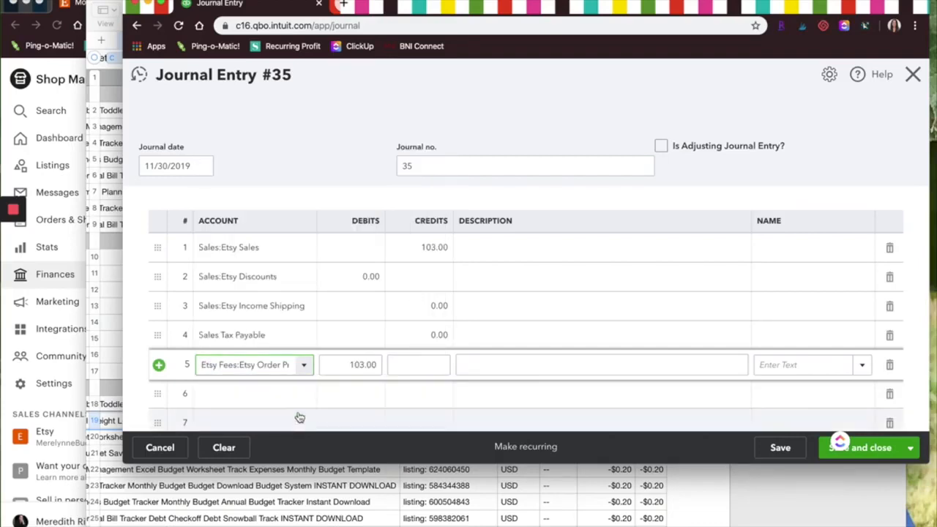
{"action": "left_click", "coordinate": [342, 366]}
{"action": "type", "text": "5.11"}
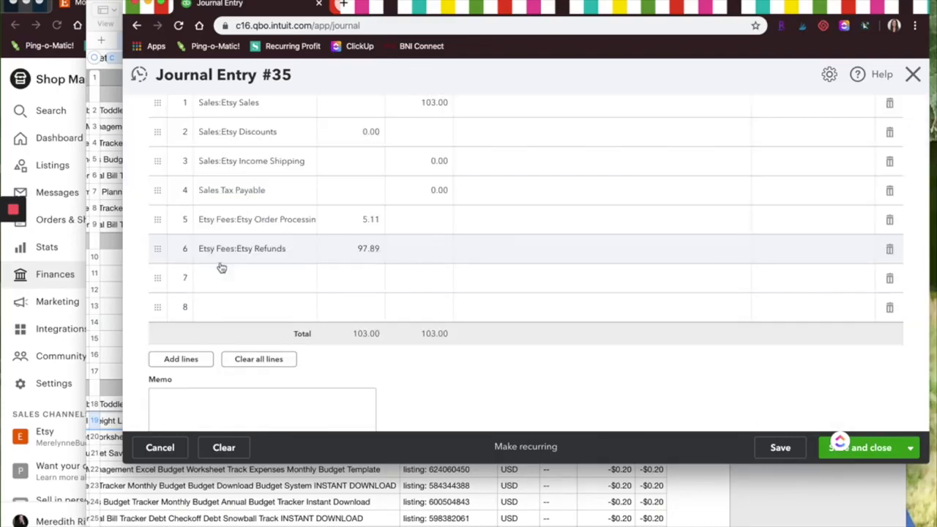
{"action": "left_click", "coordinate": [339, 250]}
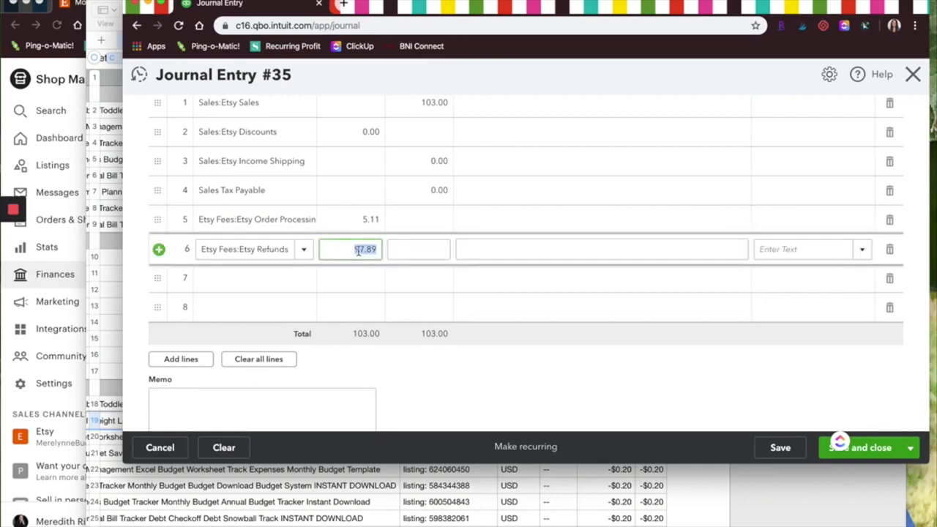
{"action": "type", "text": "0.00"}
Enter Etsy Listing Fees on line 7 with a debit of 2.40.
{"action": "left_click", "coordinate": [278, 280]}
{"action": "type", "text": "listin"}
{"action": "left_click", "coordinate": [298, 326]}
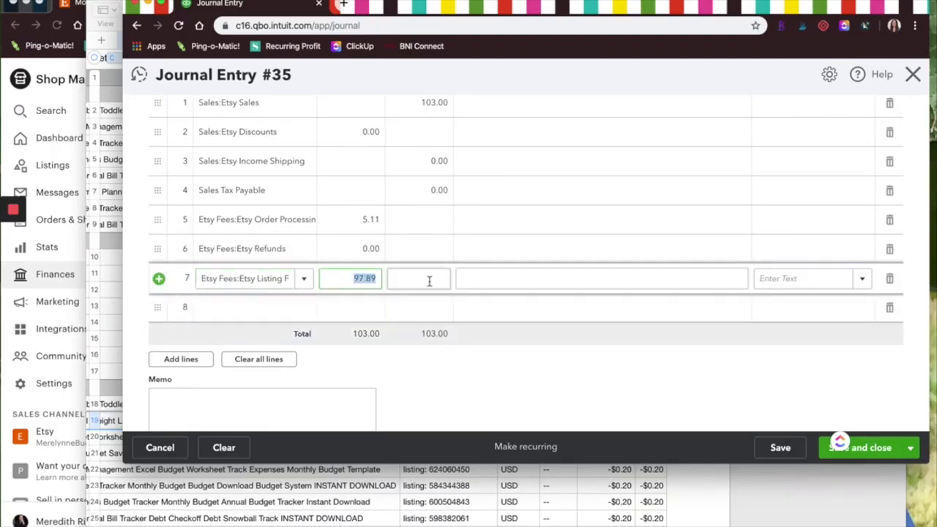
{"action": "type", "text": "2.40"}
Switch to the Etsy statement spreadsheet and examine the transaction, payment and listing fee rows.
{"action": "left_click", "coordinate": [378, 501]}
{"action": "scroll", "coordinate": [416, 391], "scroll_direction": "down", "scroll_amount": 3}
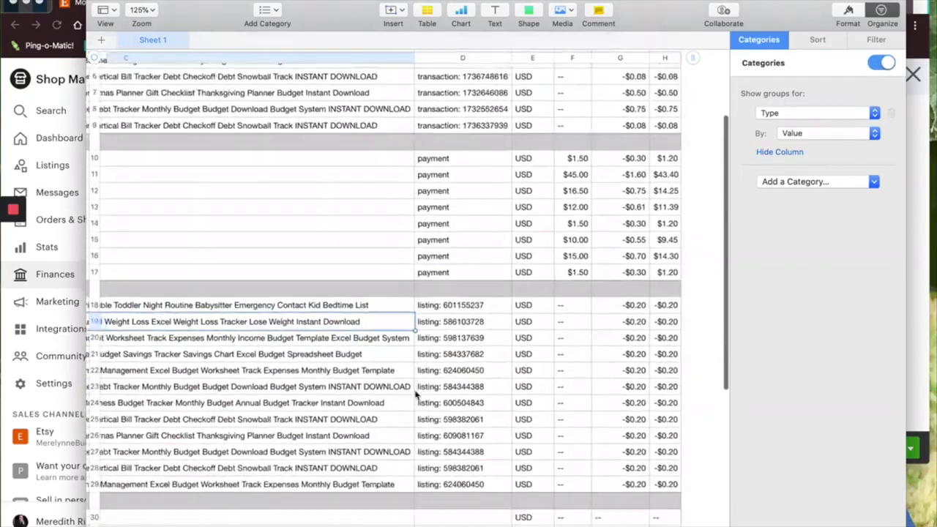
{"action": "scroll", "coordinate": [421, 388], "scroll_direction": "left", "scroll_amount": 5}
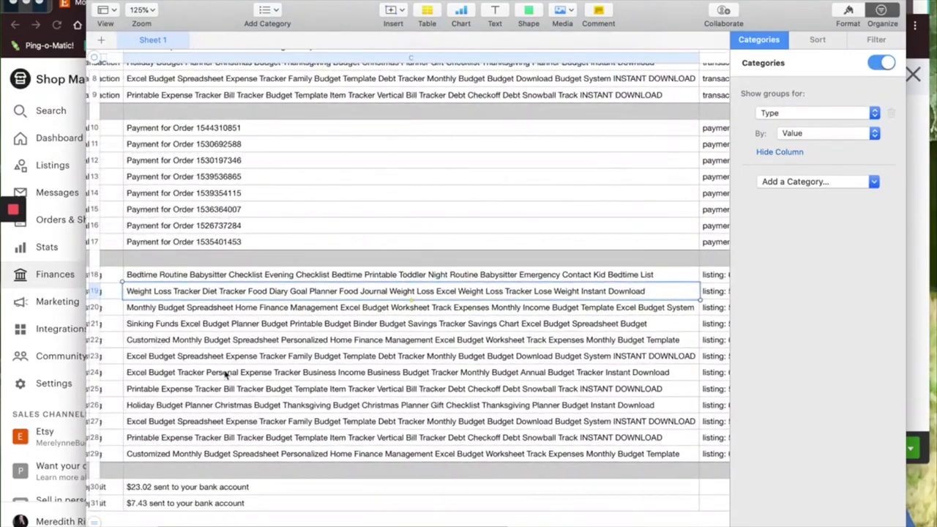
{"action": "scroll", "coordinate": [595, 373], "scroll_direction": "right", "scroll_amount": 3}
{"action": "scroll", "coordinate": [595, 373], "scroll_direction": "right", "scroll_amount": 5}
{"action": "scroll", "coordinate": [595, 374], "scroll_direction": "up", "scroll_amount": 1}
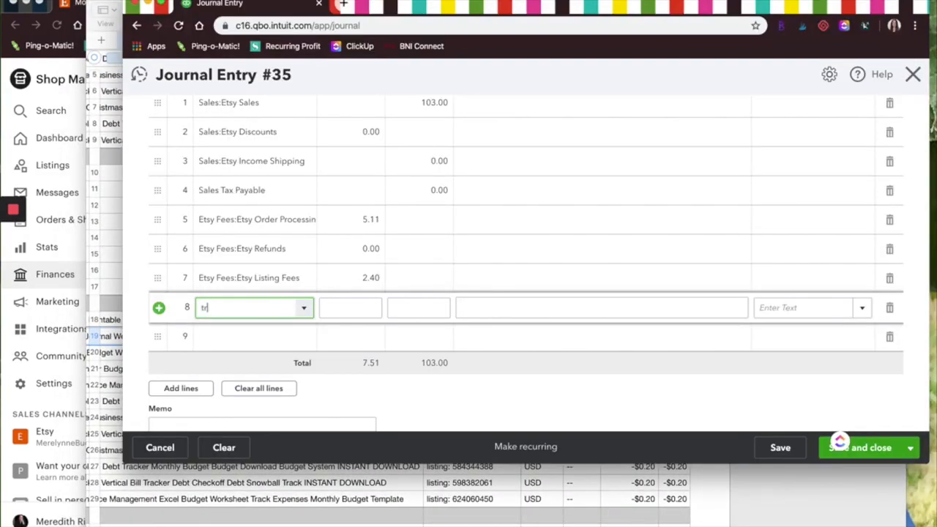
Enter Etsy Transaction Fees on line 8 with a debit of 5.09, checking it against the statement's transaction rows.
{"action": "type", "text": "ansact"}
{"action": "left_click", "coordinate": [289, 354]}
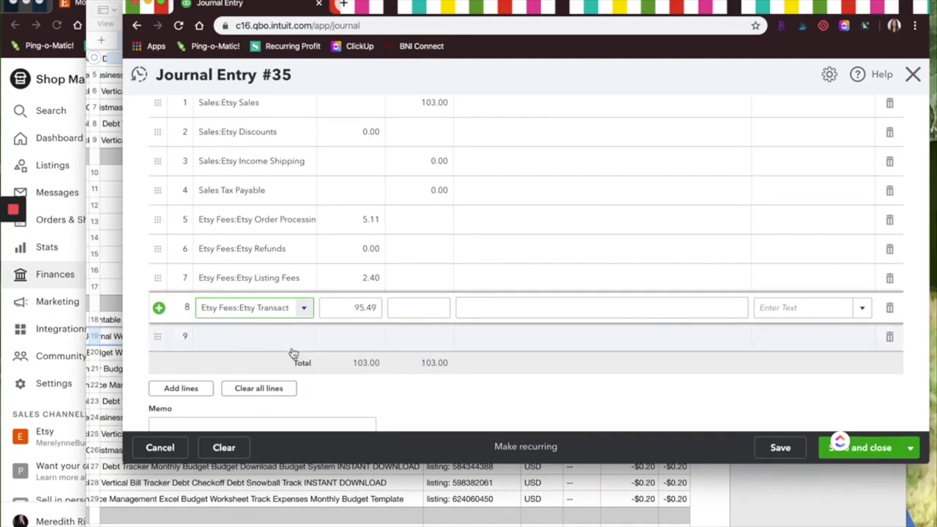
{"action": "left_click", "coordinate": [350, 309]}
{"action": "type", "text": "5.09"}
{"action": "left_click", "coordinate": [412, 311]}
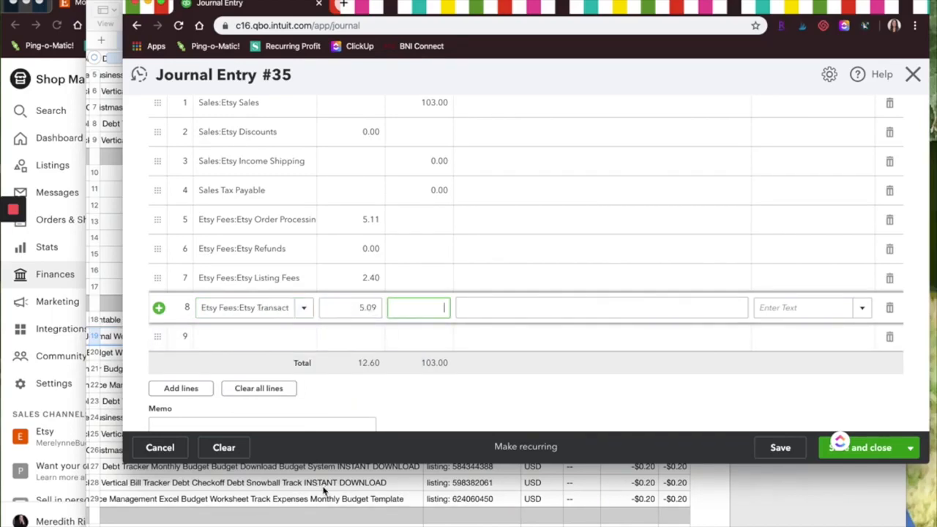
{"action": "left_click", "coordinate": [320, 489]}
{"action": "scroll", "coordinate": [423, 348], "scroll_direction": "up", "scroll_amount": 5}
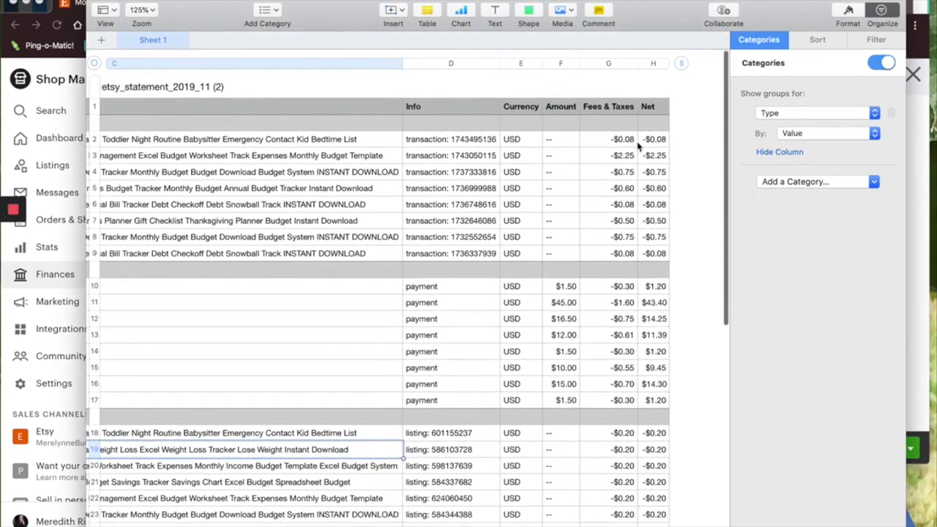
{"action": "left_click", "coordinate": [920, 298]}
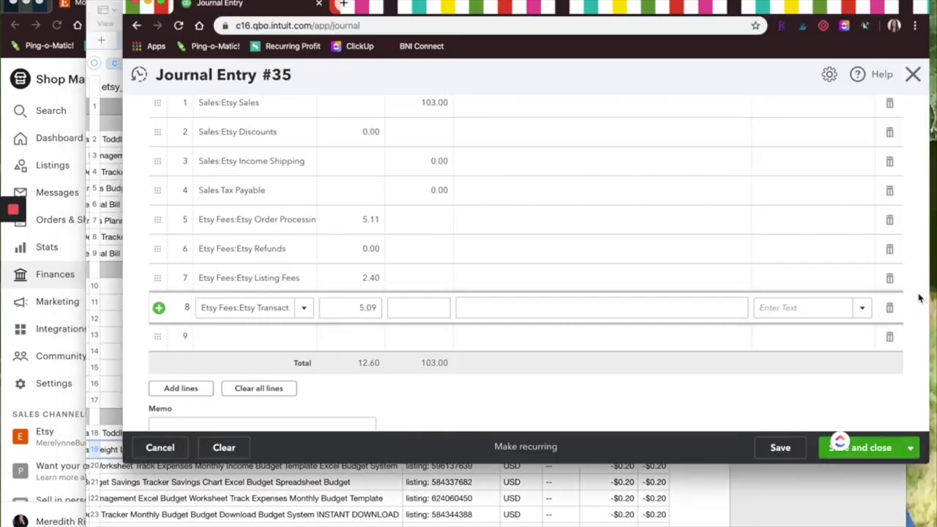
Enter Etsy Advertising on journal line 9 with a debit of 0.00.
{"action": "left_click", "coordinate": [228, 334]}
{"action": "type", "text": "ad"}
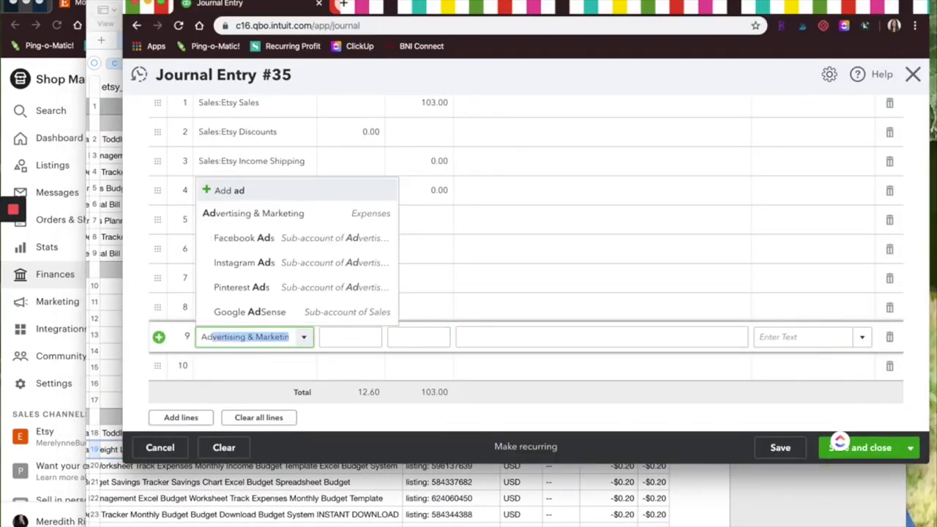
{"action": "key", "text": "BackSpace"}
{"action": "key", "text": "BackSpace"}
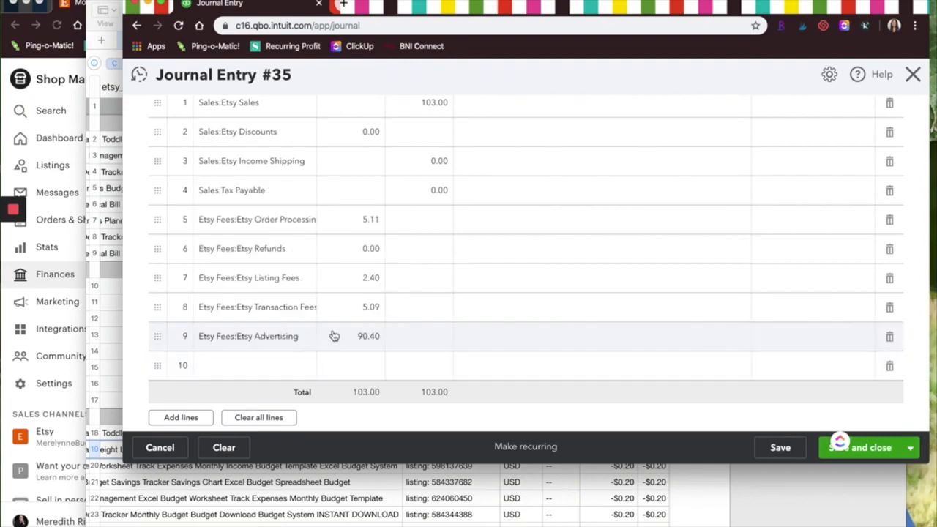
{"action": "left_click", "coordinate": [334, 333]}
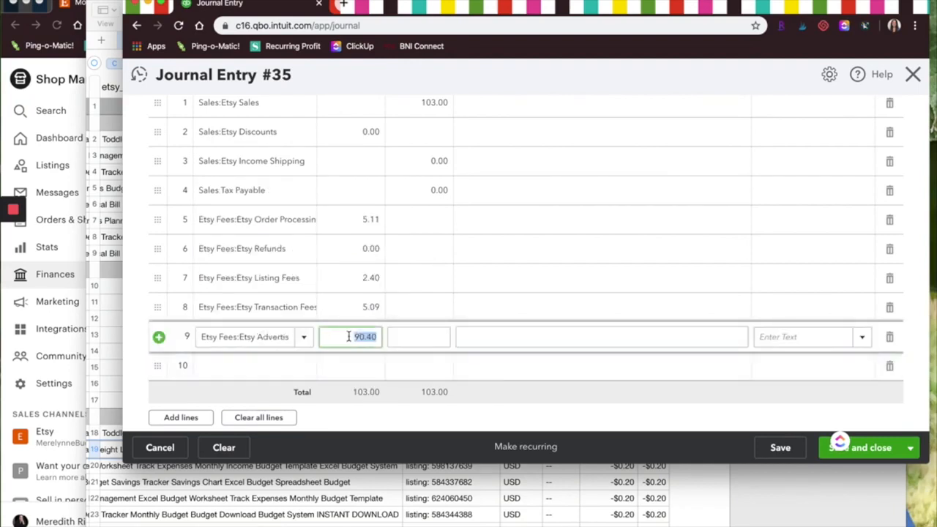
{"action": "type", "text": "0.00"}
{"action": "key", "text": "Tab"}
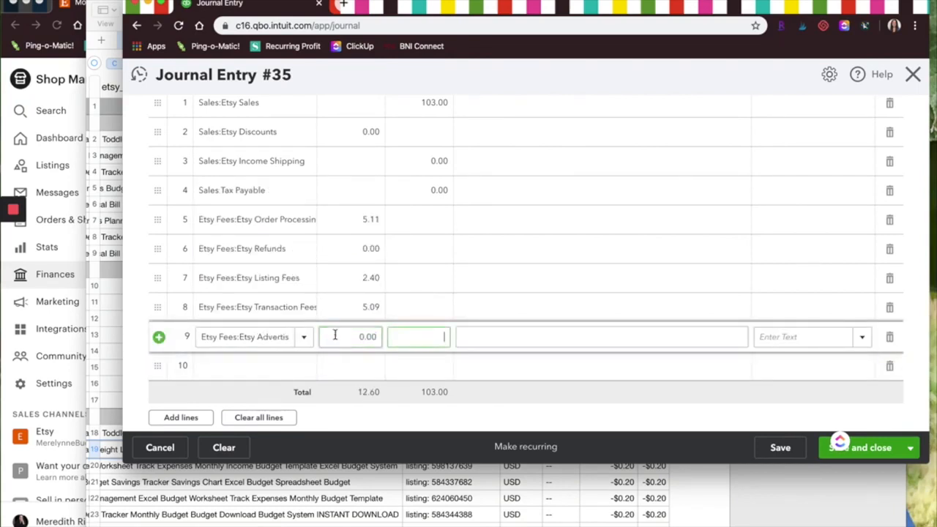
Enter Etsy Shipping Fees on line 10, replacing the suggested debit with 0.00.
{"action": "left_click", "coordinate": [237, 369]}
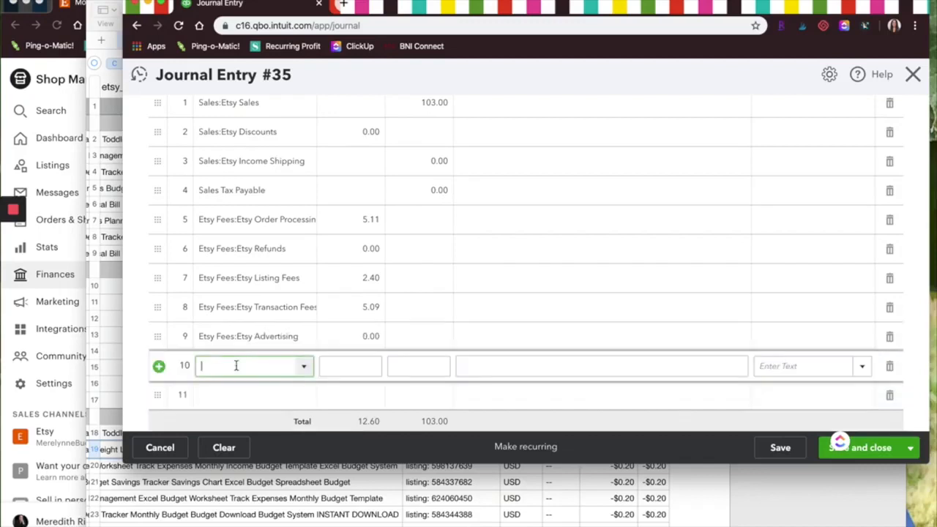
{"action": "type", "text": "S"}
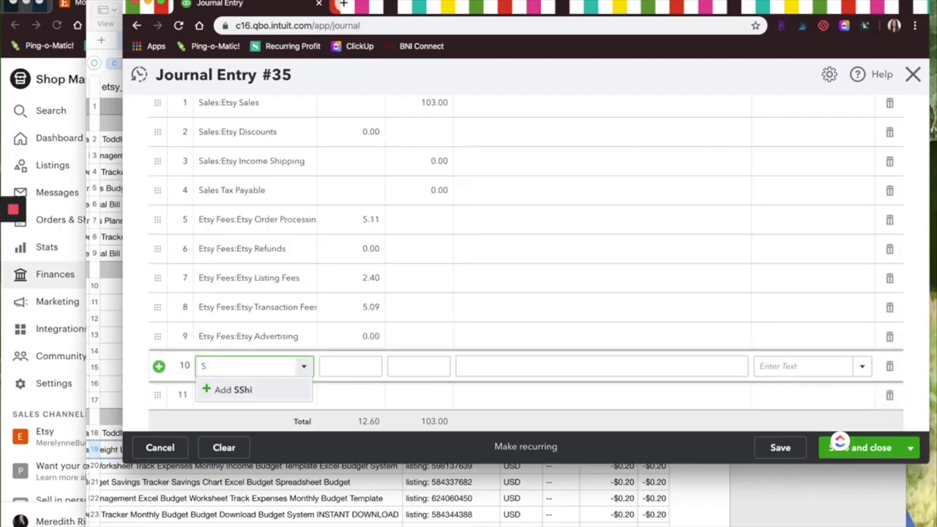
{"action": "type", "text": "hipping"}
{"action": "left_click", "coordinate": [246, 436]}
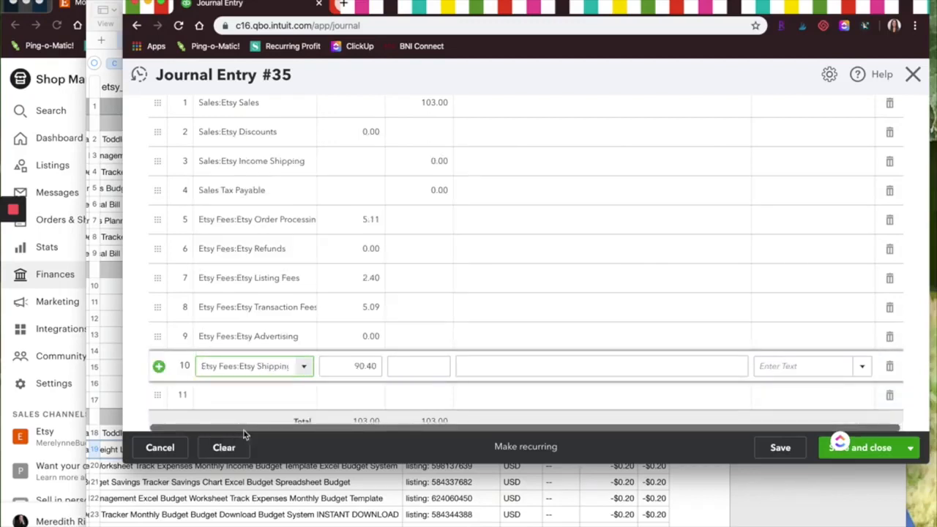
{"action": "left_click", "coordinate": [344, 367]}
{"action": "key", "text": "BackSpace"}
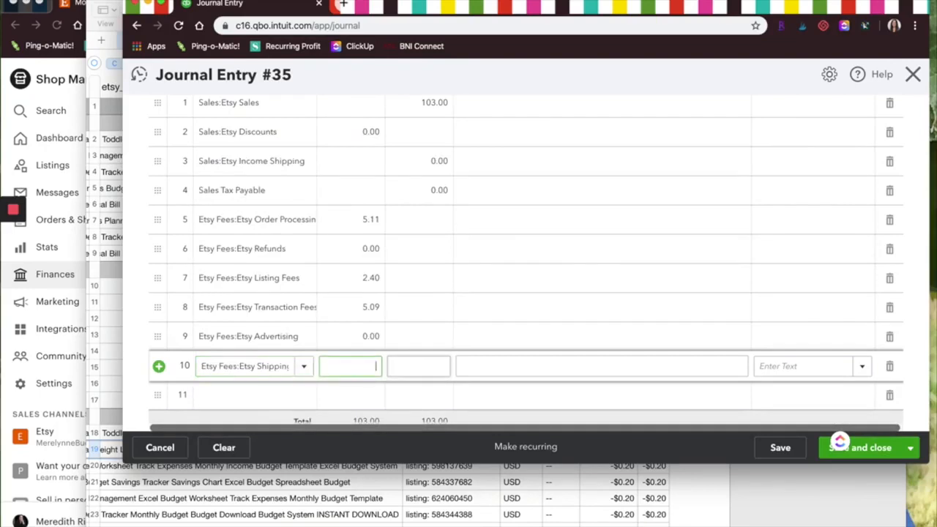
{"action": "type", "text": "0.00"}
Enter the Etsy bank account on line 11, keep the suggested balancing debit of 90.40, and review the entry's lines and totals.
{"action": "left_click", "coordinate": [276, 396]}
{"action": "type", "text": "Etsy"}
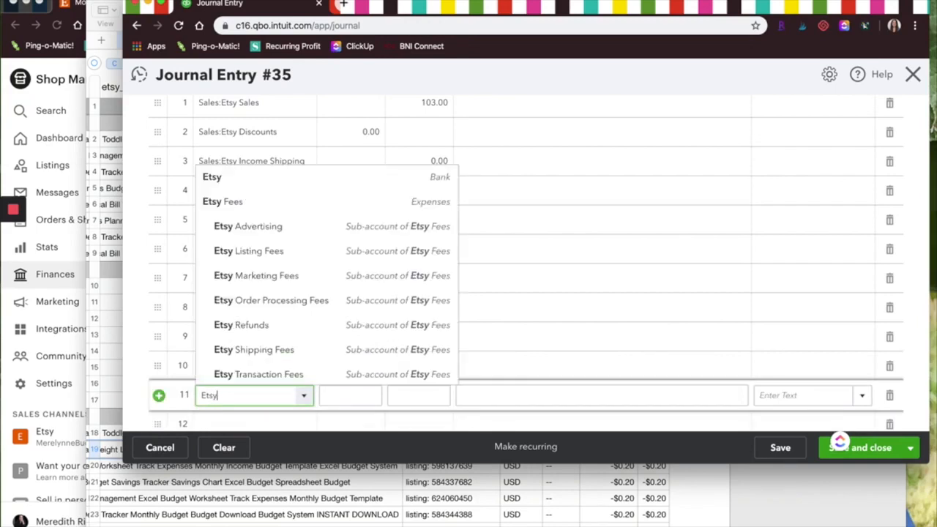
{"action": "left_click", "coordinate": [295, 178]}
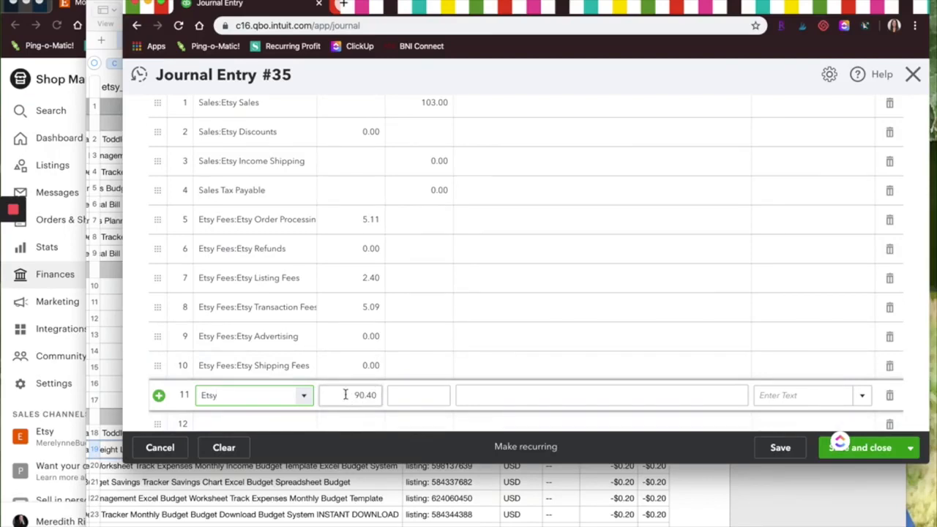
{"action": "left_click", "coordinate": [388, 395]}
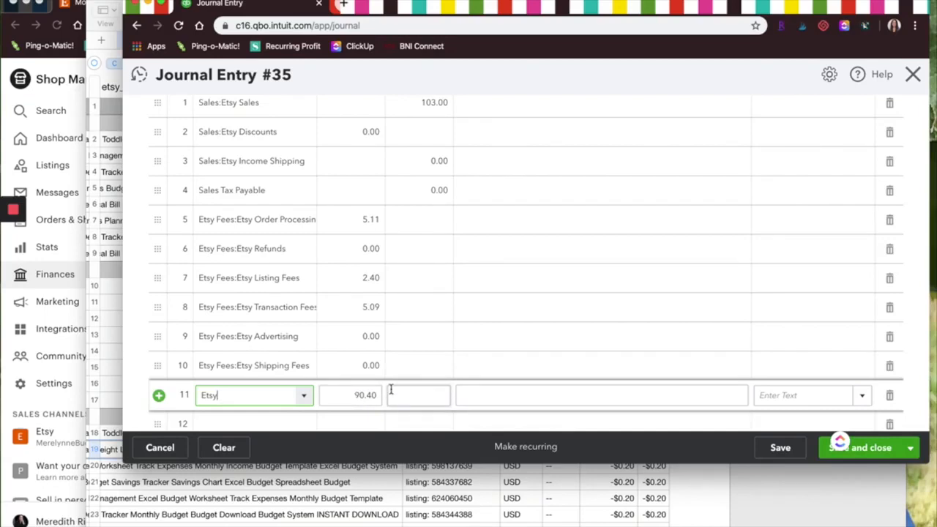
{"action": "scroll", "coordinate": [393, 351], "scroll_direction": "up", "scroll_amount": 3}
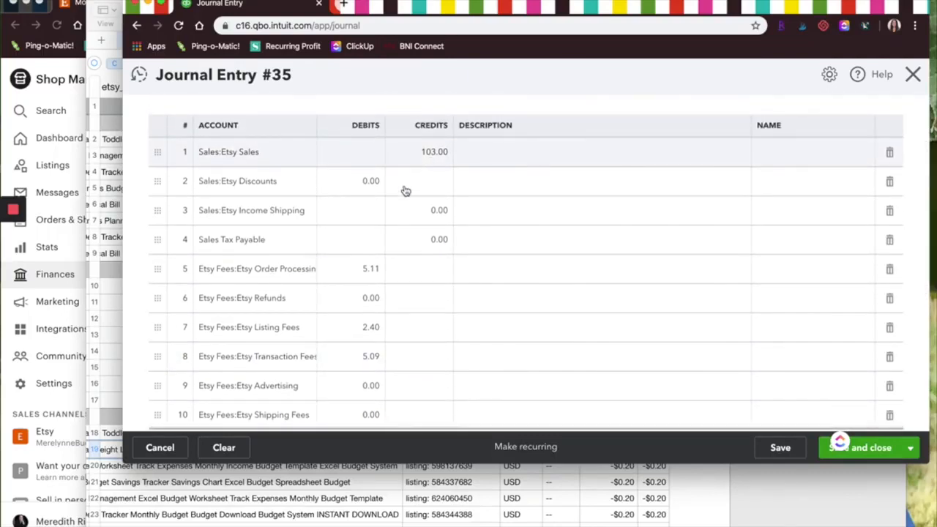
{"action": "scroll", "coordinate": [366, 361], "scroll_direction": "down", "scroll_amount": 3}
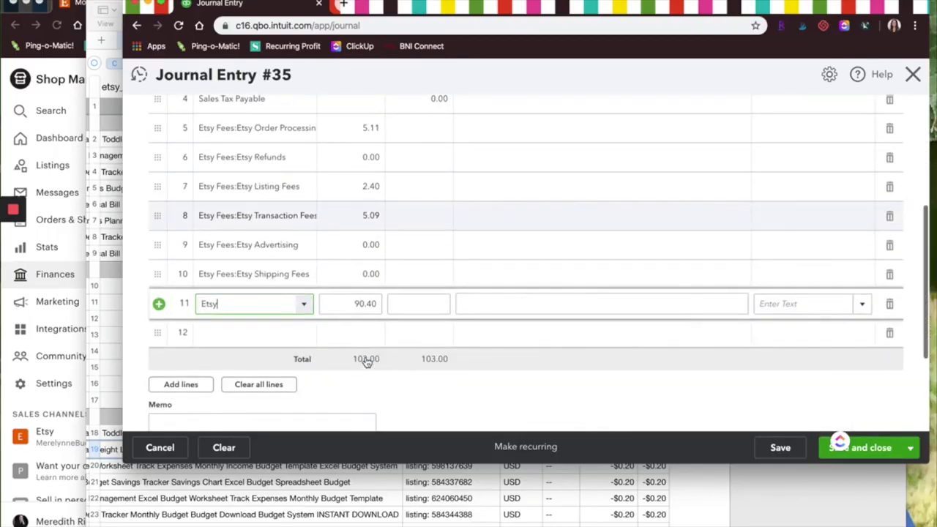